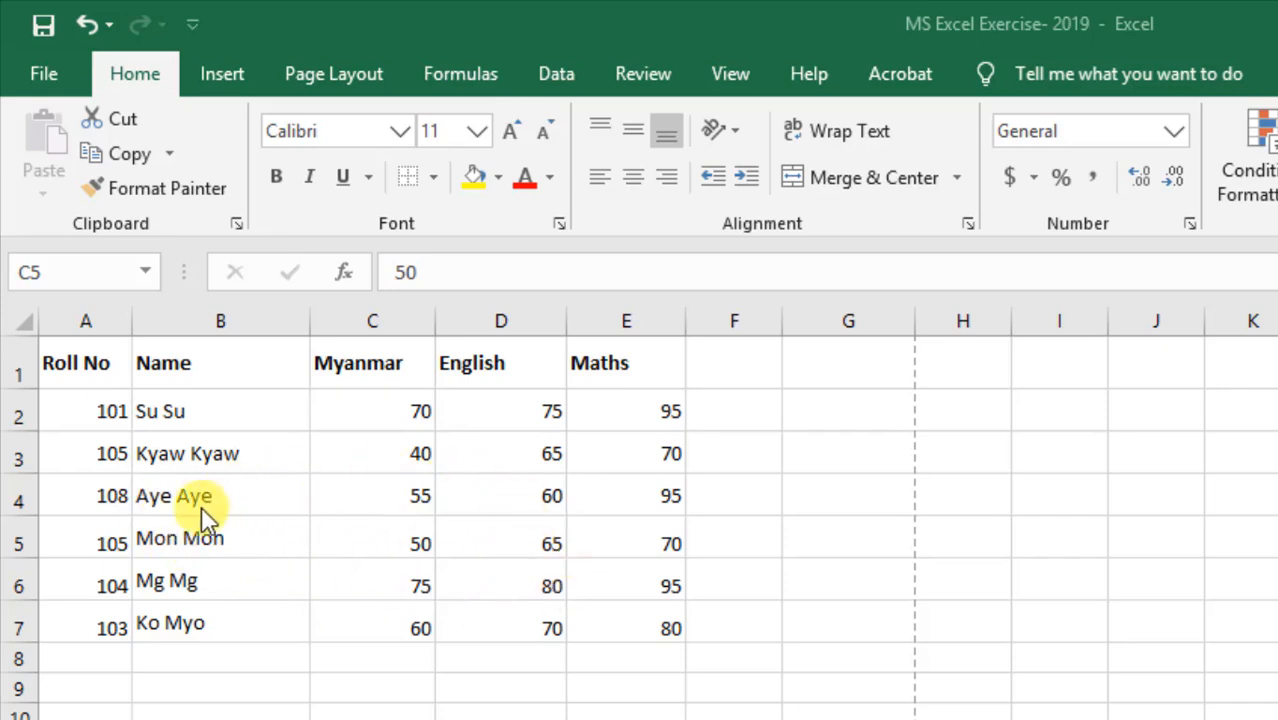
Step: Check the print preview of the marks table without borders, and return to the worksheet
click(44, 75)
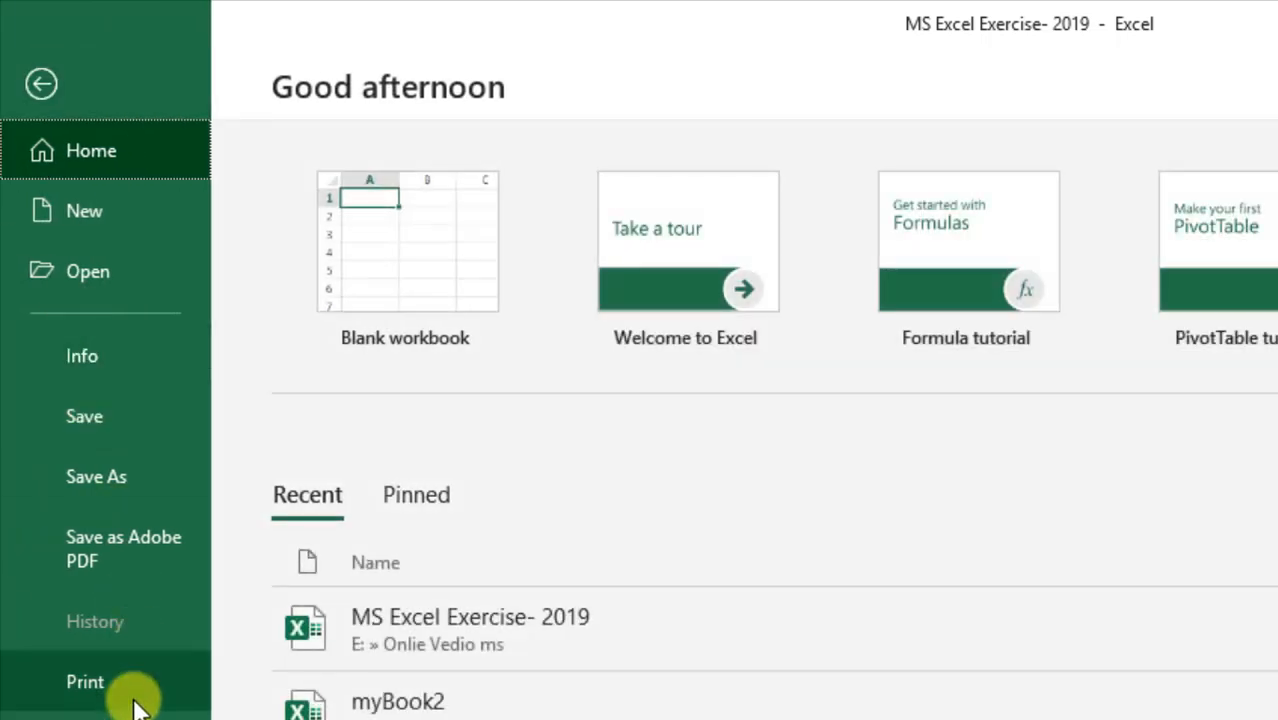
click(40, 88)
click(56, 79)
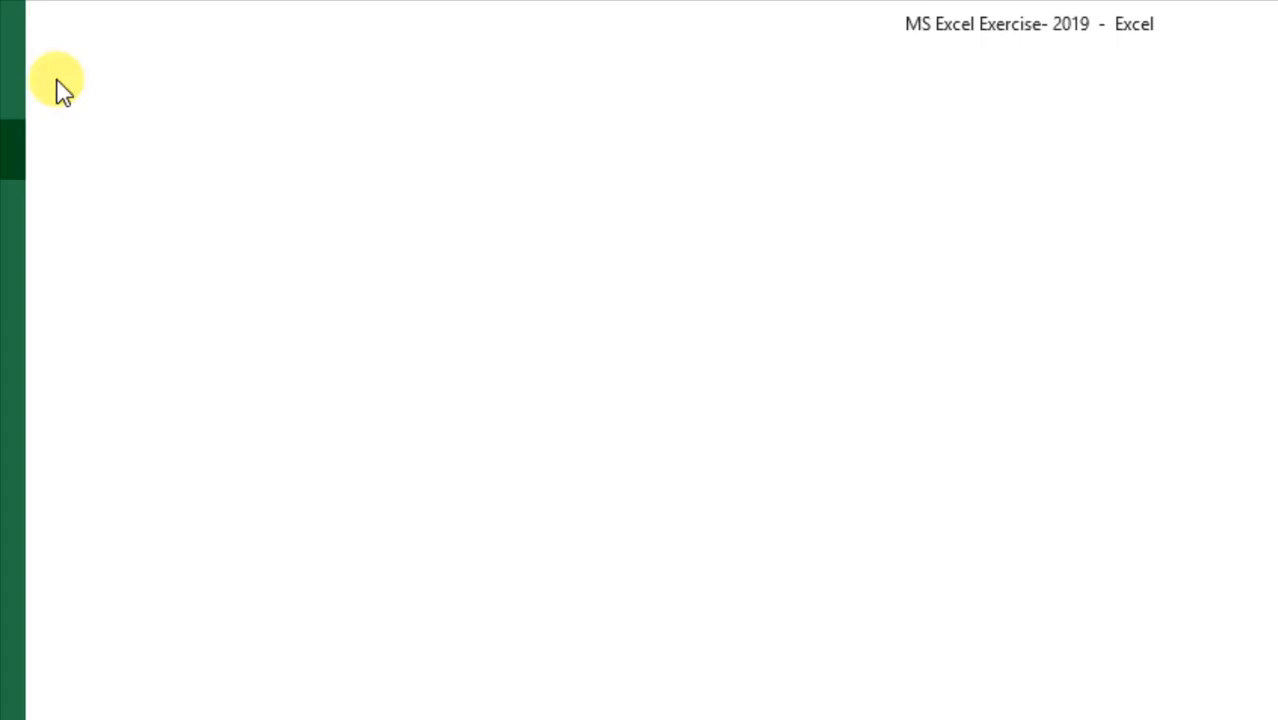
click(112, 684)
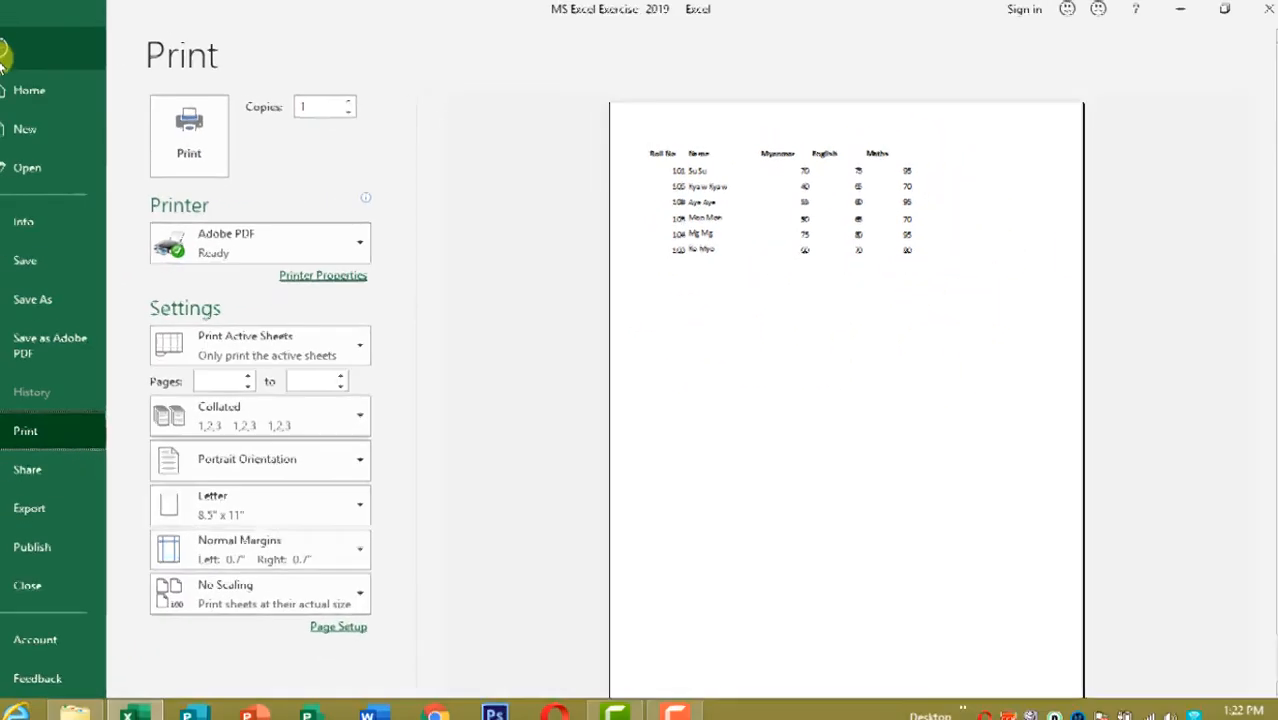
click(10, 52)
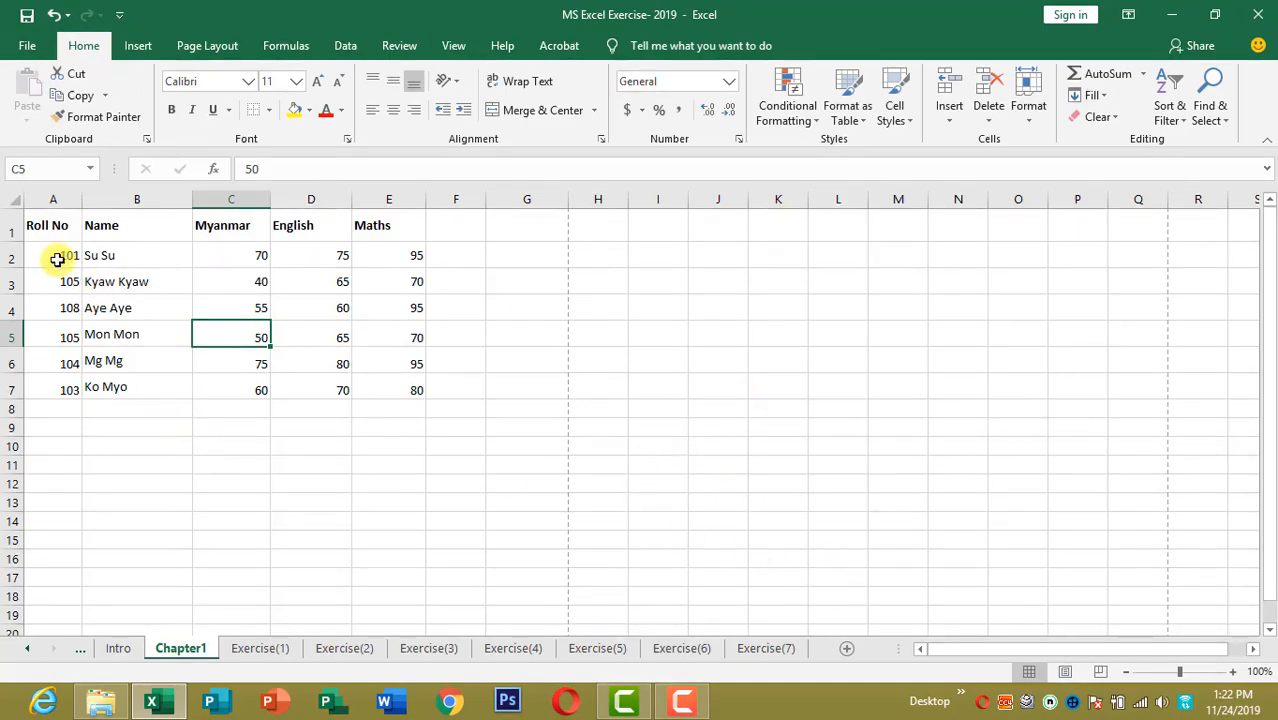
Step: Apply All Borders to the whole marks table in A1:E7
drag(53, 228, 379, 383)
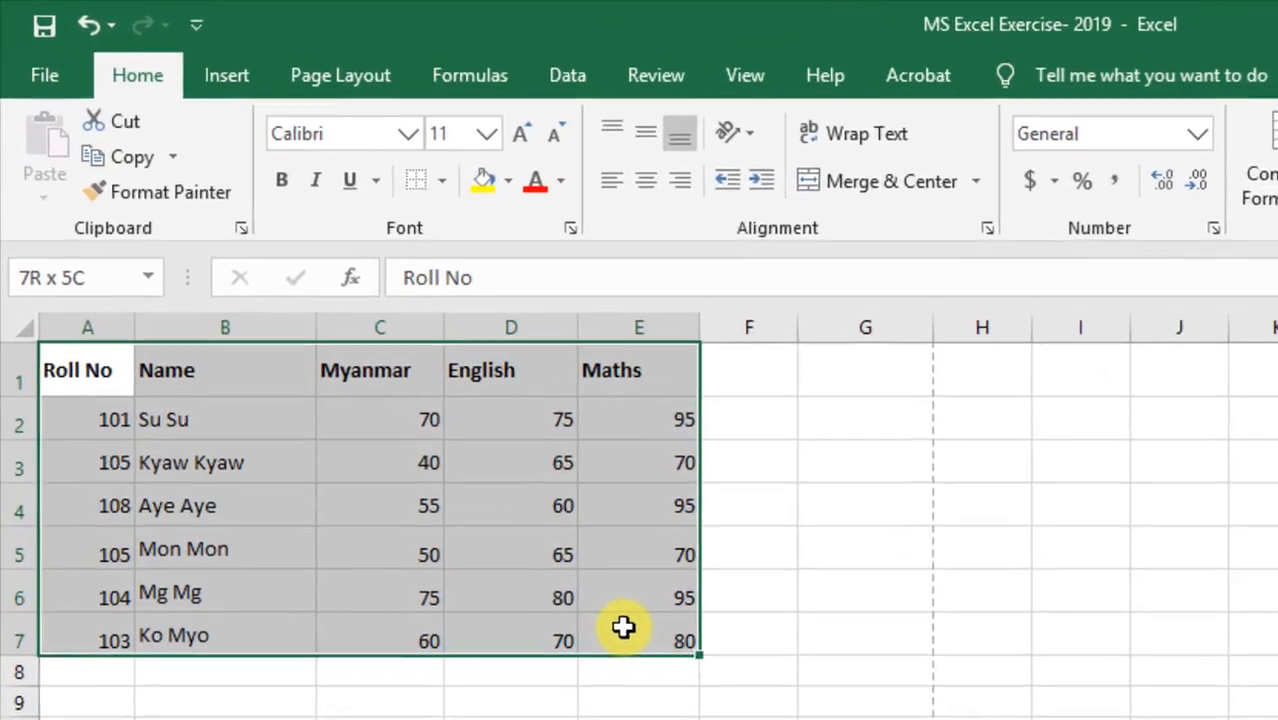
drag(623, 627, 621, 624)
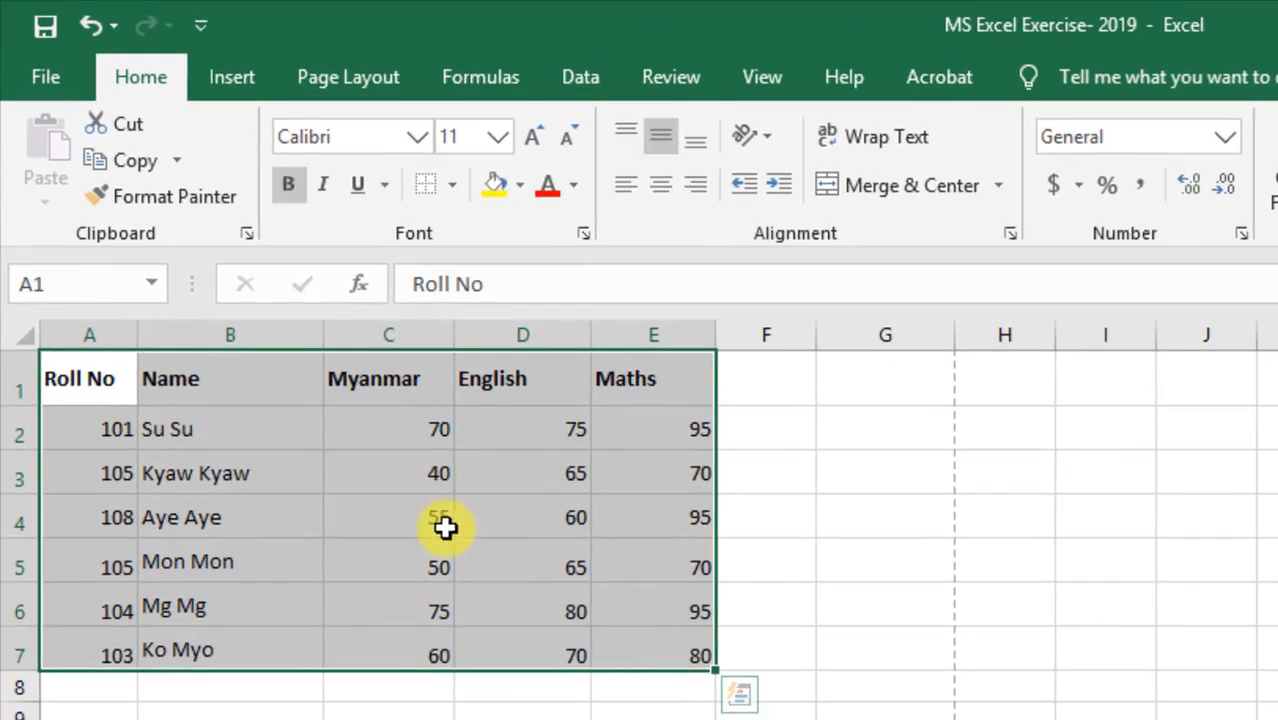
click(451, 188)
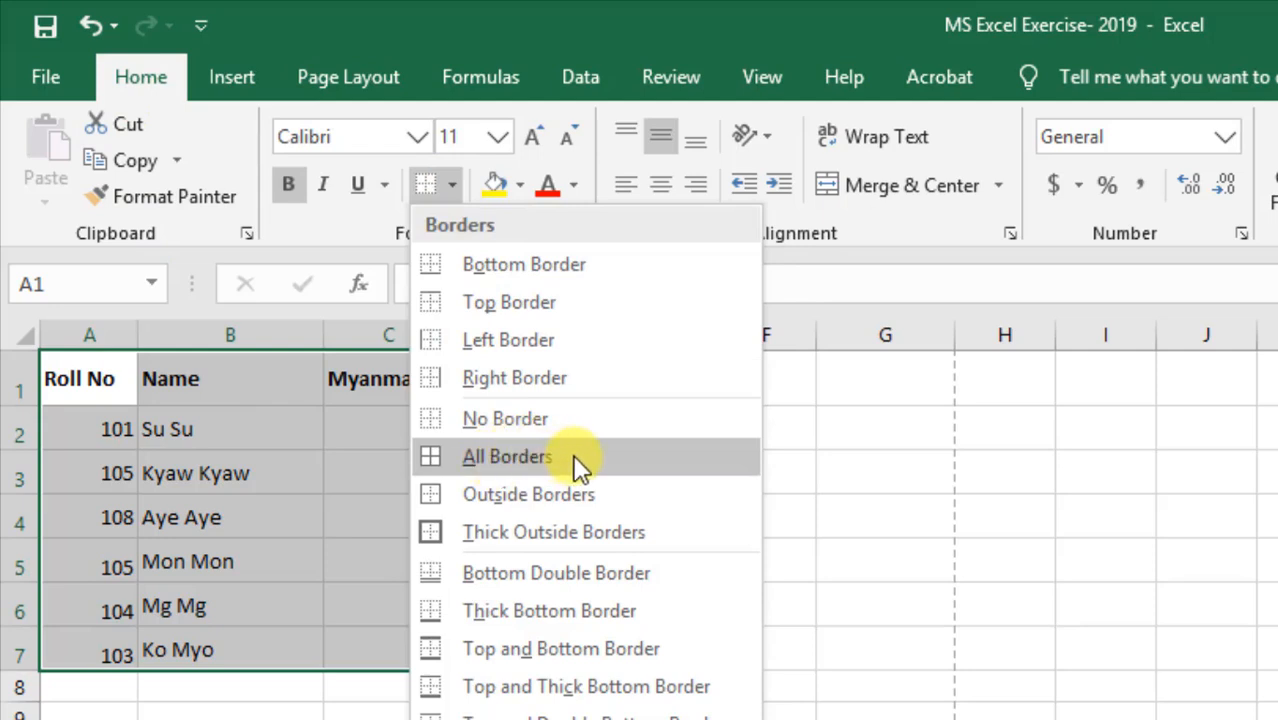
click(510, 456)
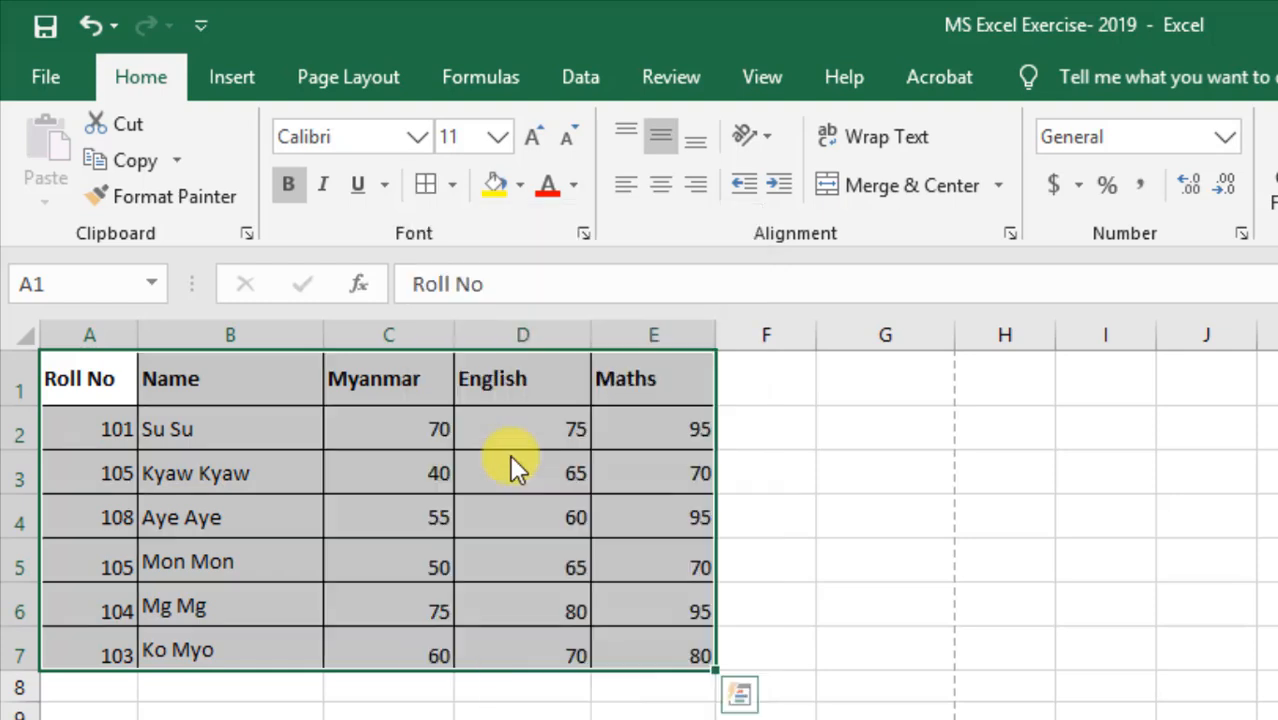
click(862, 600)
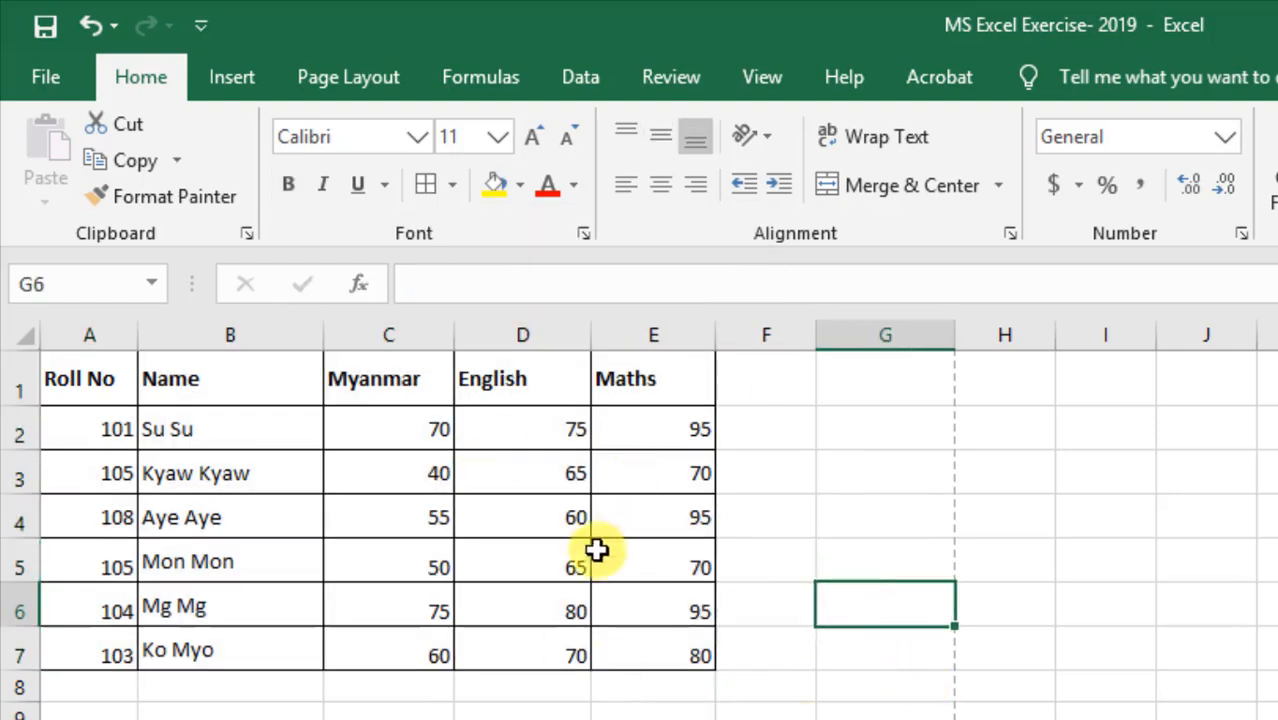
Step: Check how the bordered marks table looks in the print preview, and return to the worksheet
click(255, 562)
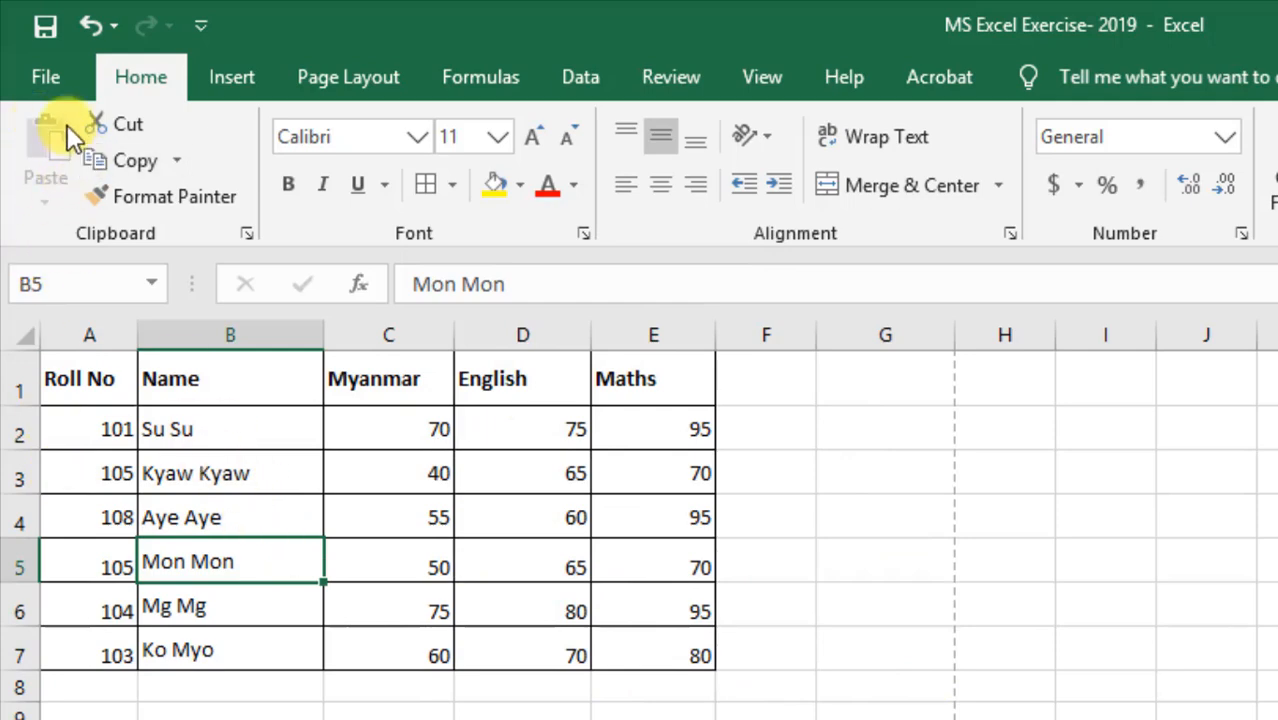
click(57, 78)
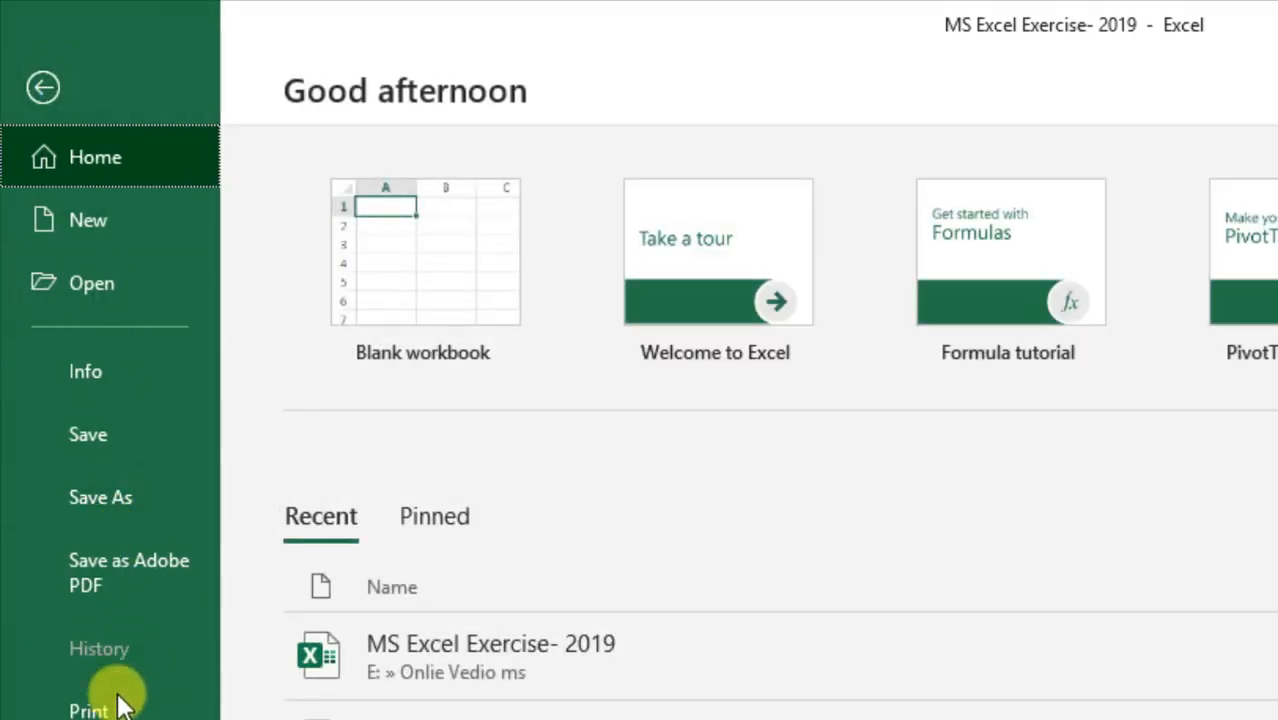
click(112, 710)
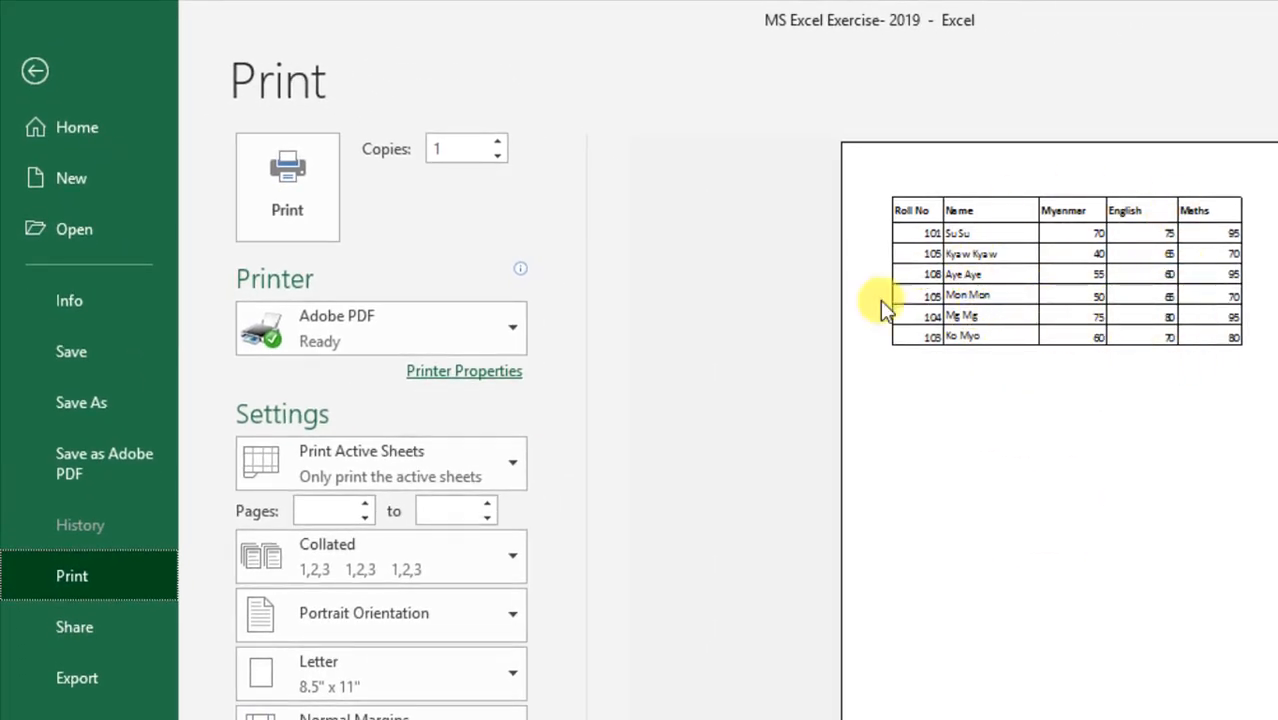
click(35, 72)
click(374, 600)
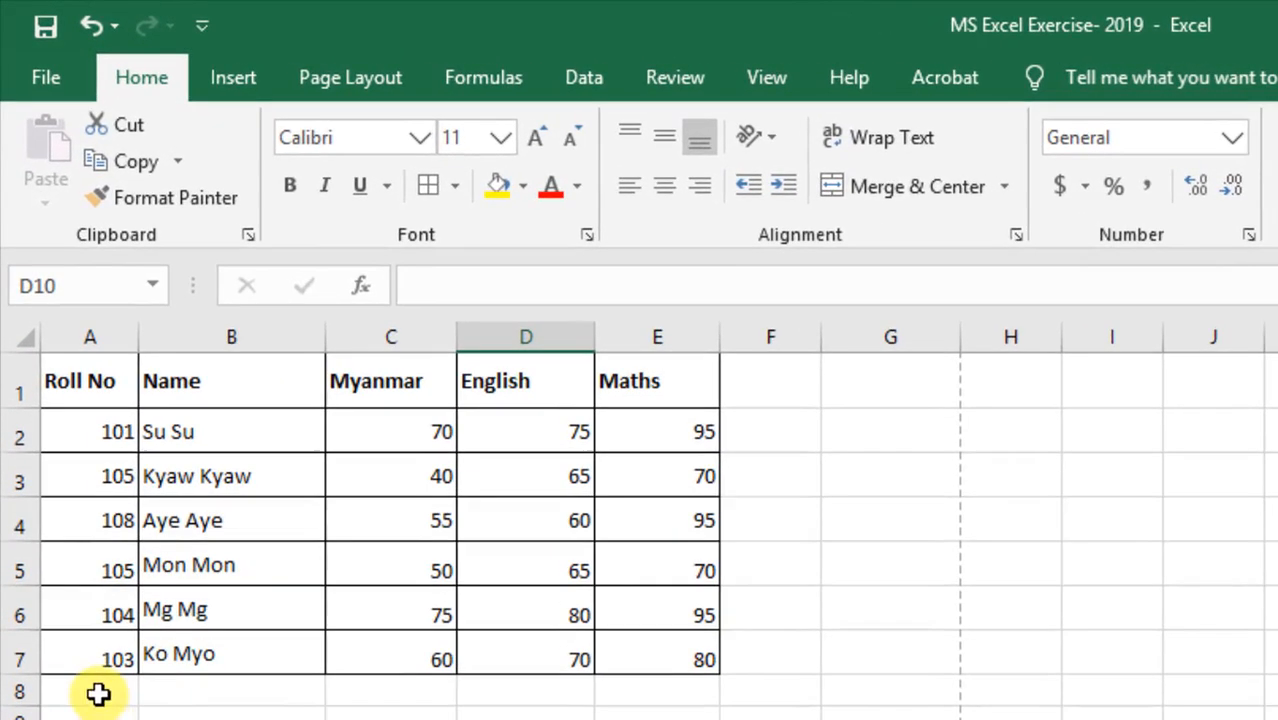
Step: Remove the borders from the last table row, A7:E7, with the No Border option
drag(76, 657, 708, 678)
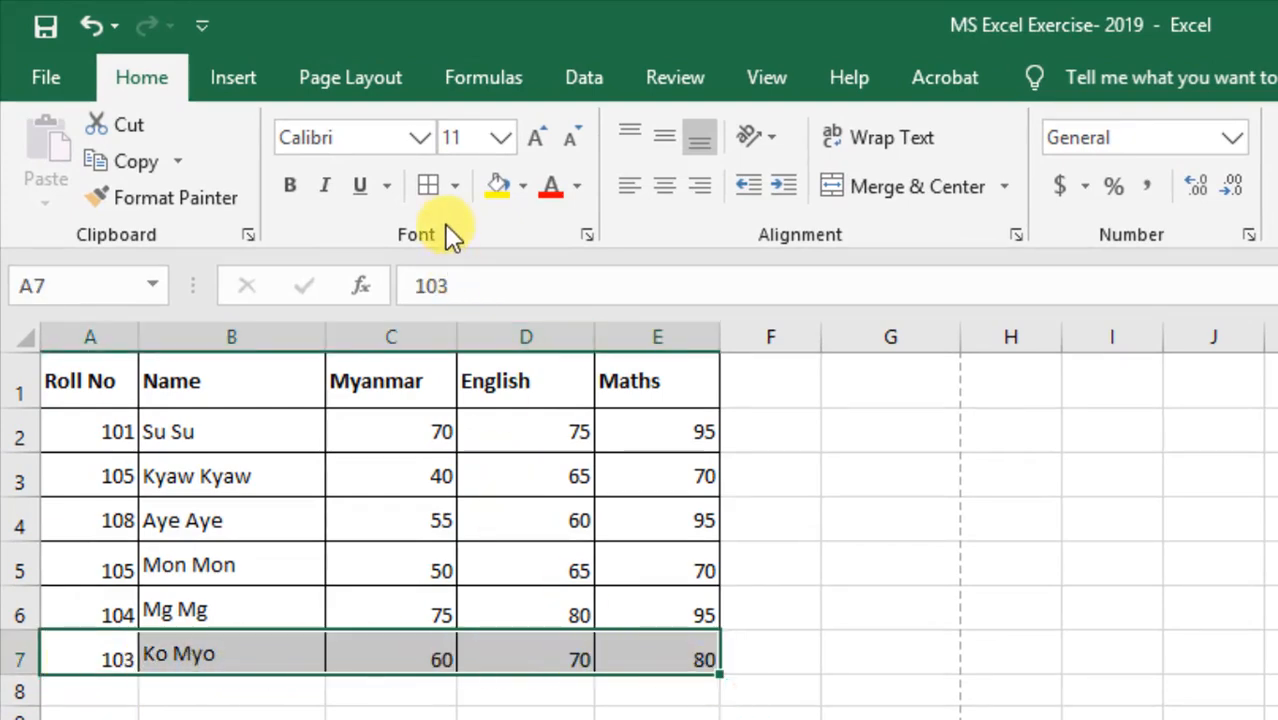
click(452, 186)
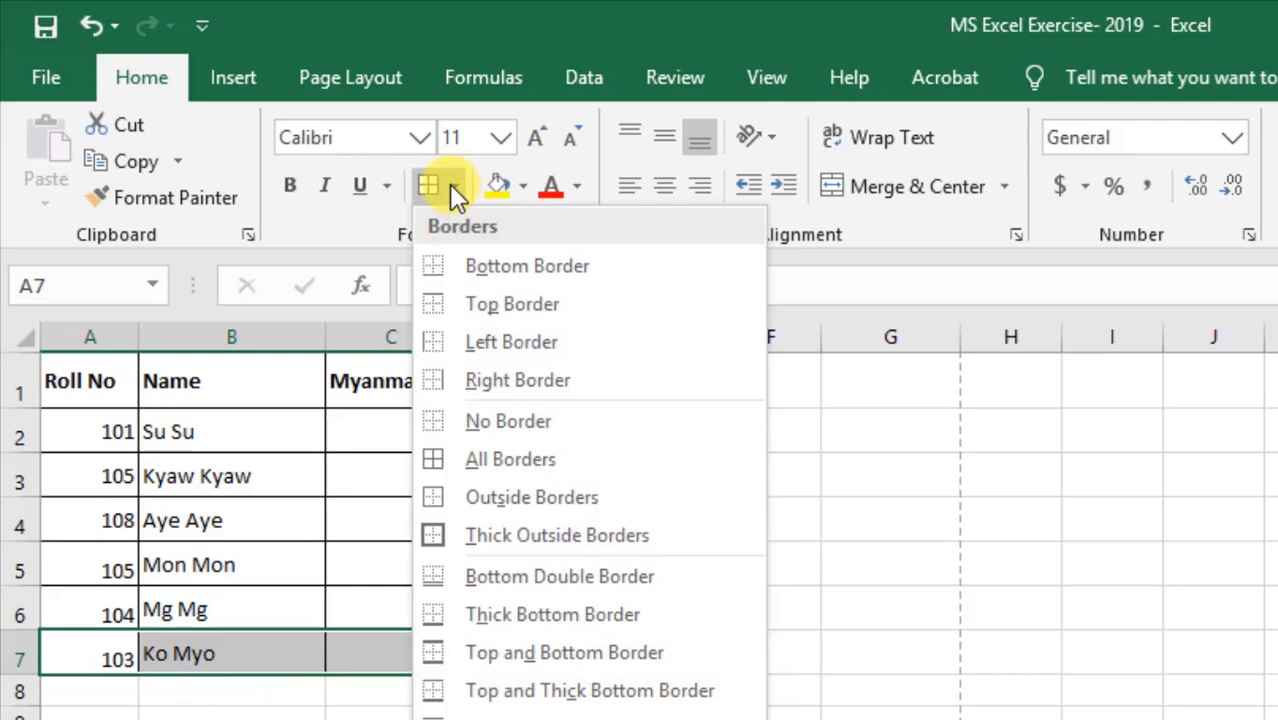
click(487, 426)
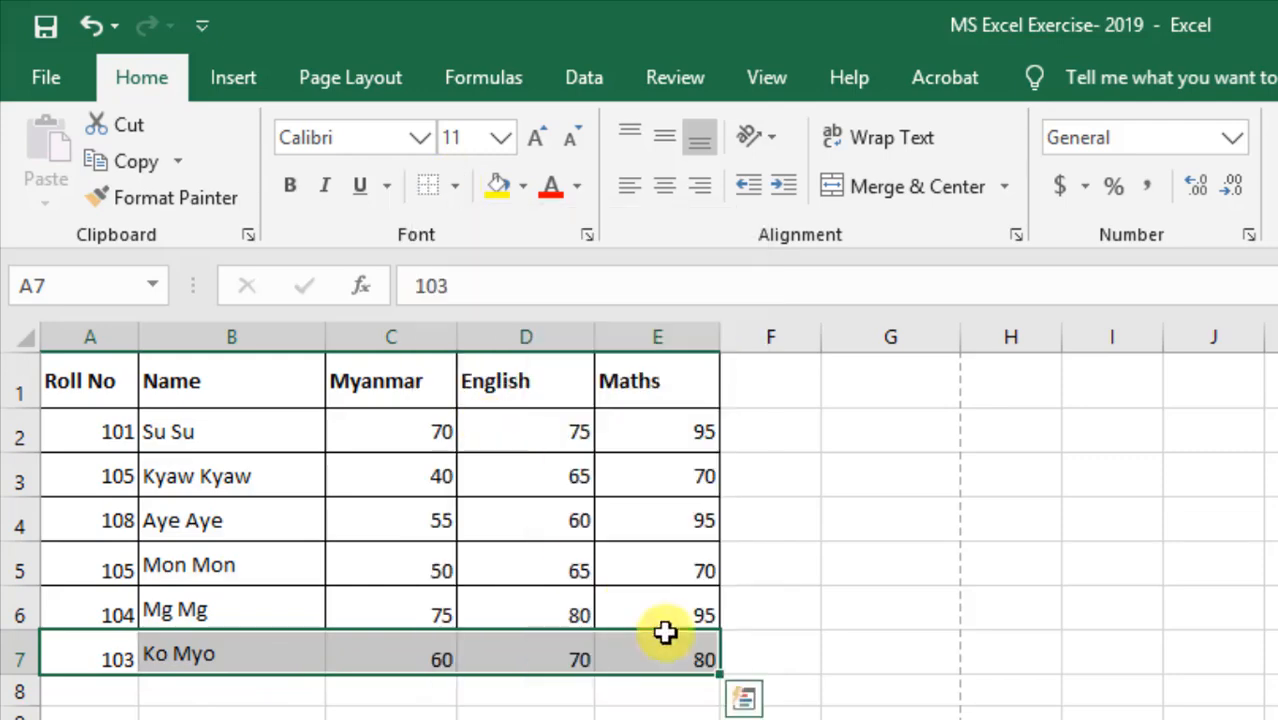
click(779, 572)
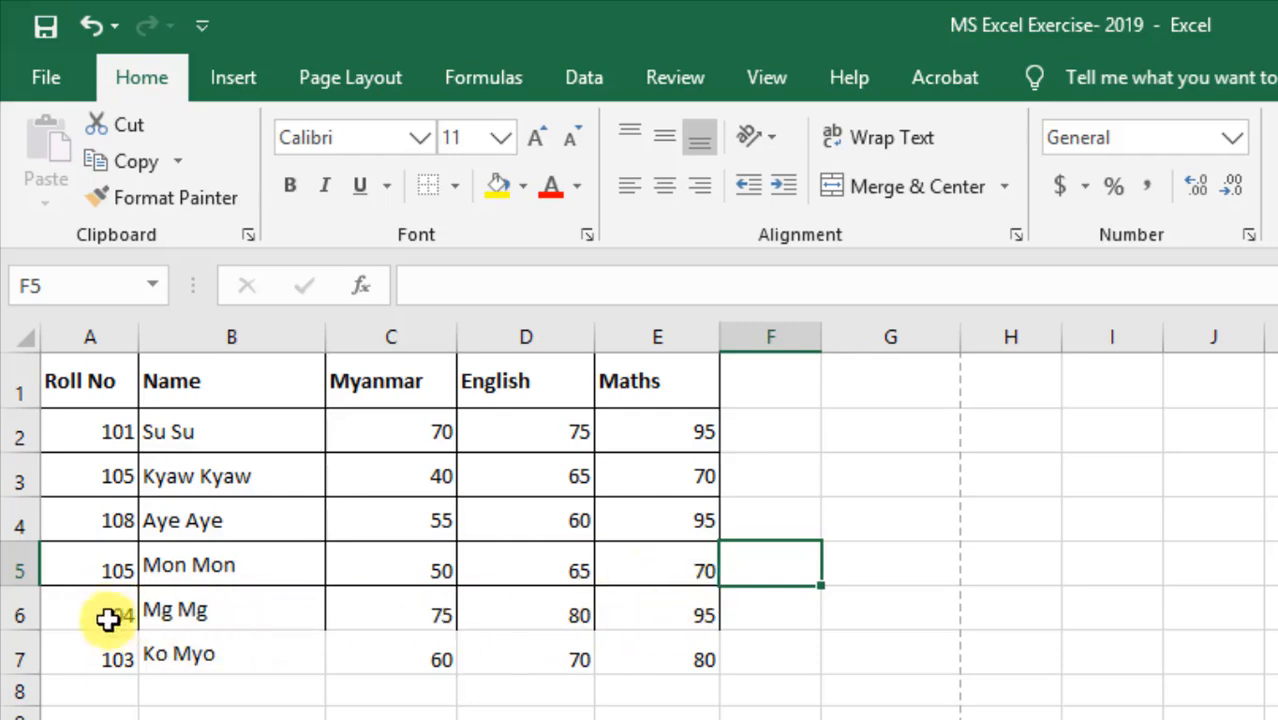
Step: Add a Bottom Border to the roll number 104 row, A6:E6
drag(62, 616, 665, 619)
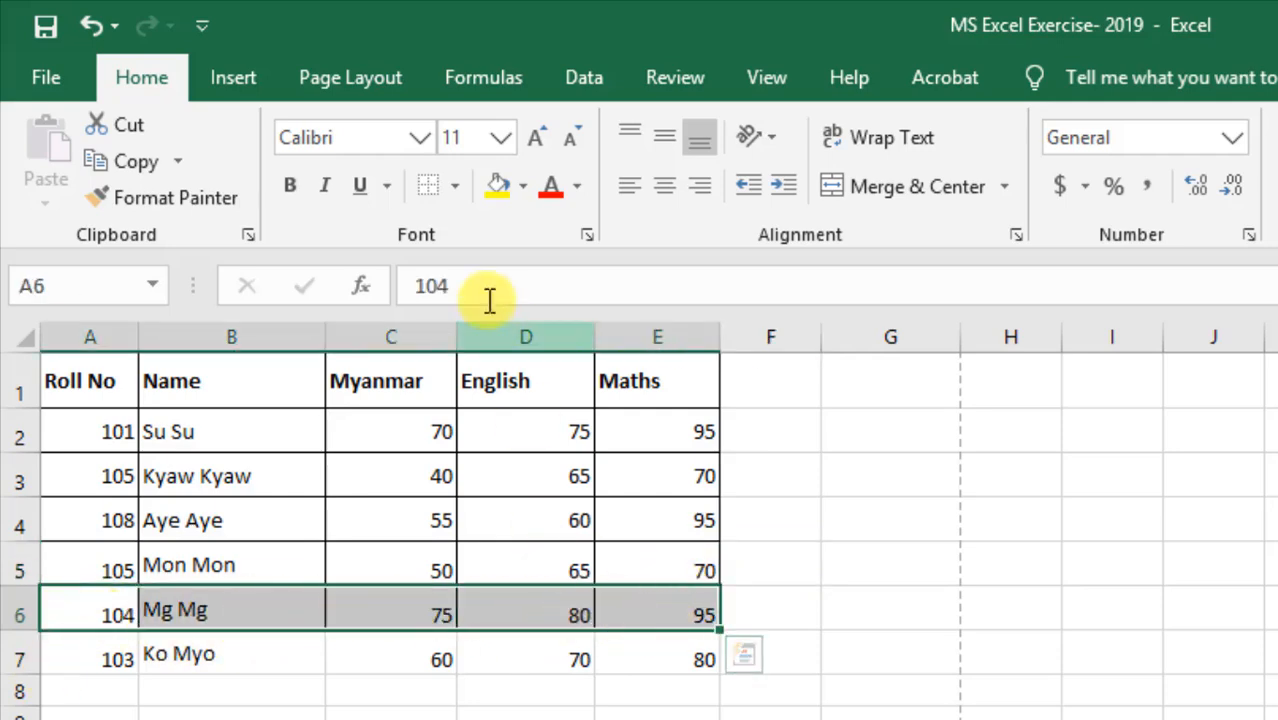
click(454, 185)
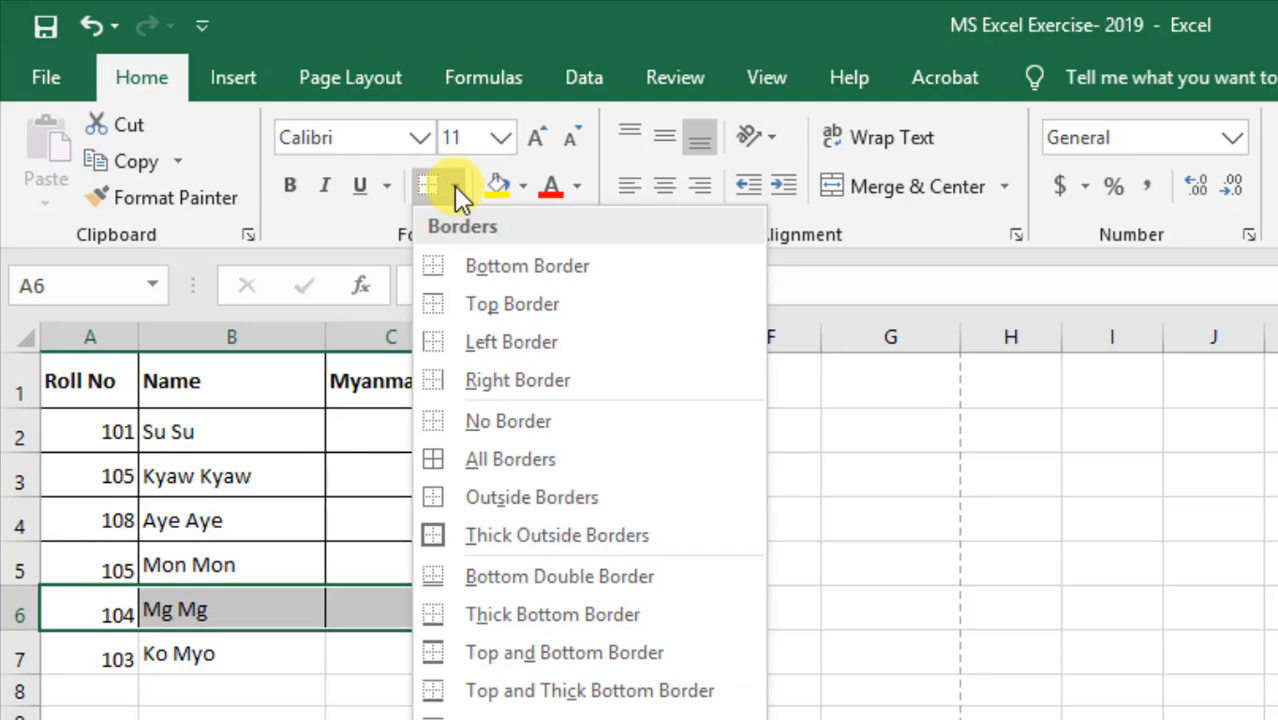
click(484, 266)
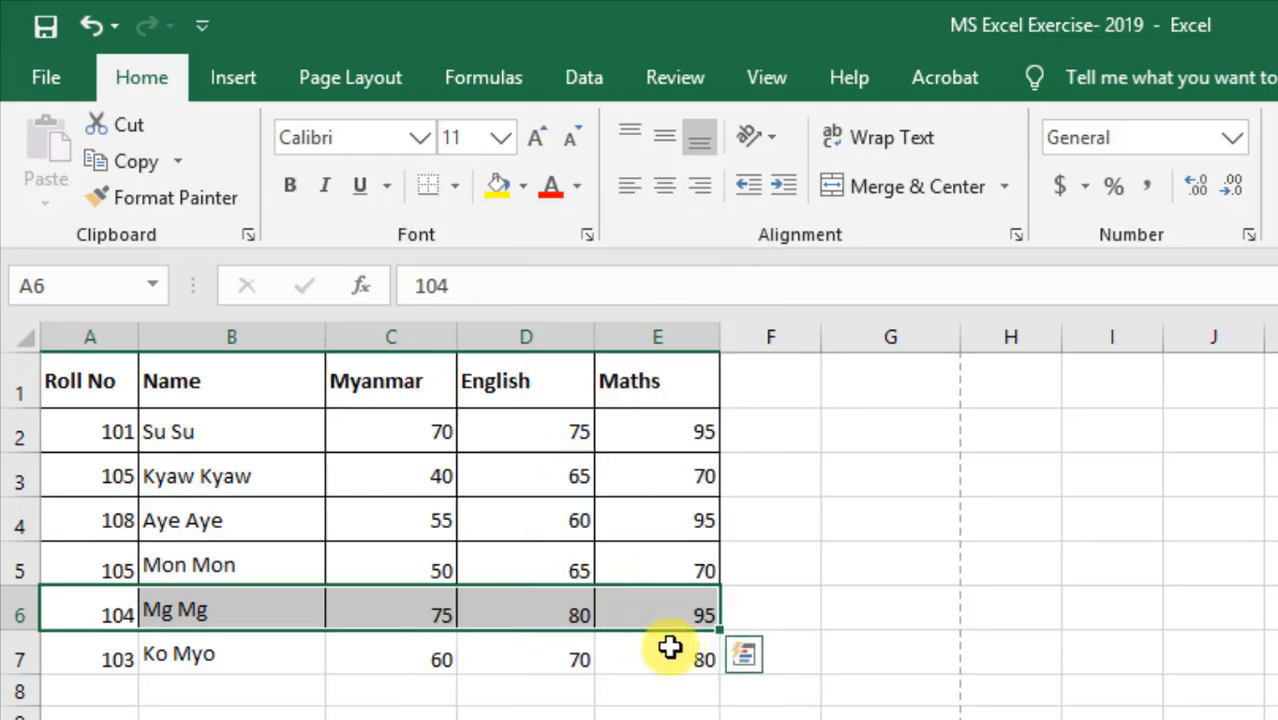
click(776, 556)
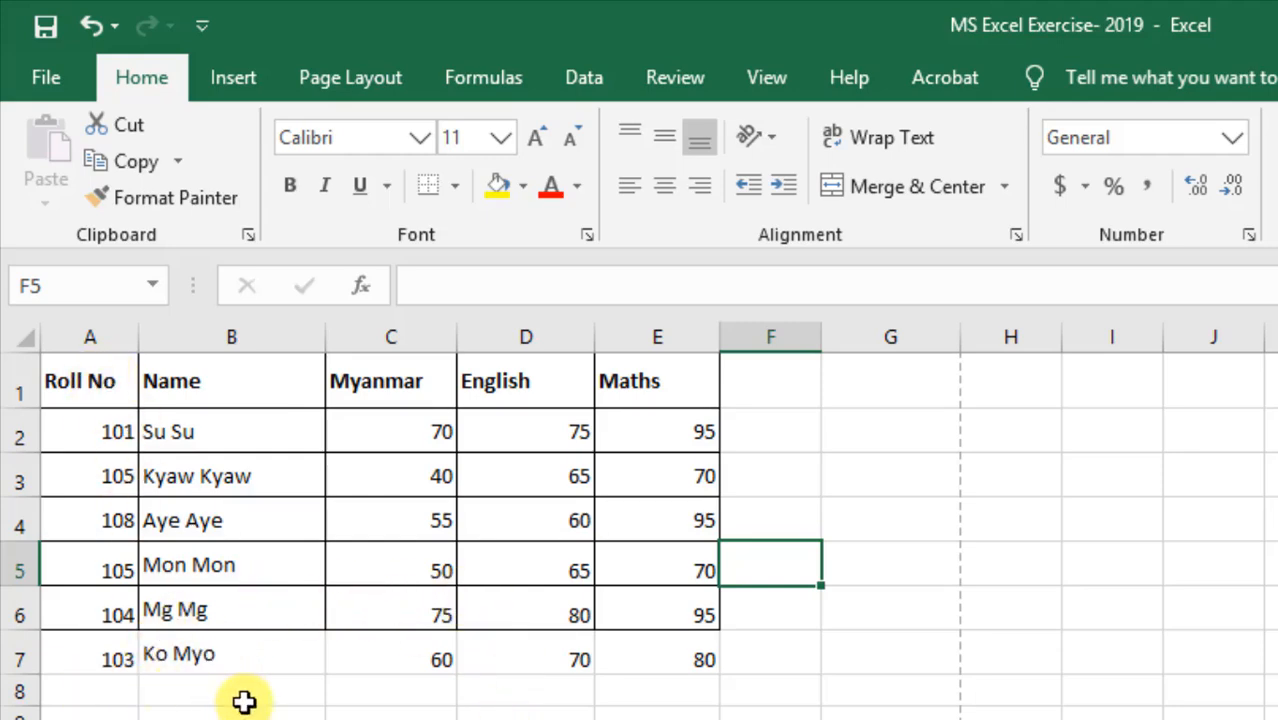
Step: Remove all borders from A1:E6 with the No Border option
drag(90, 378, 705, 608)
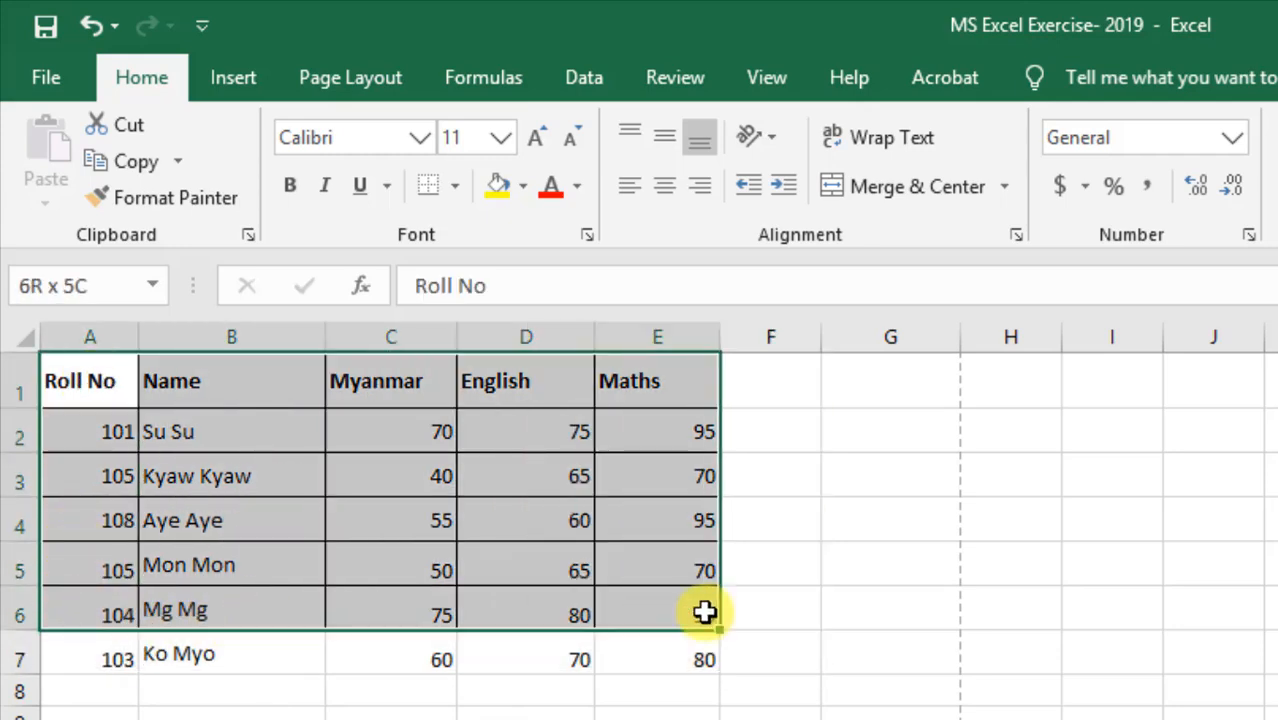
click(456, 190)
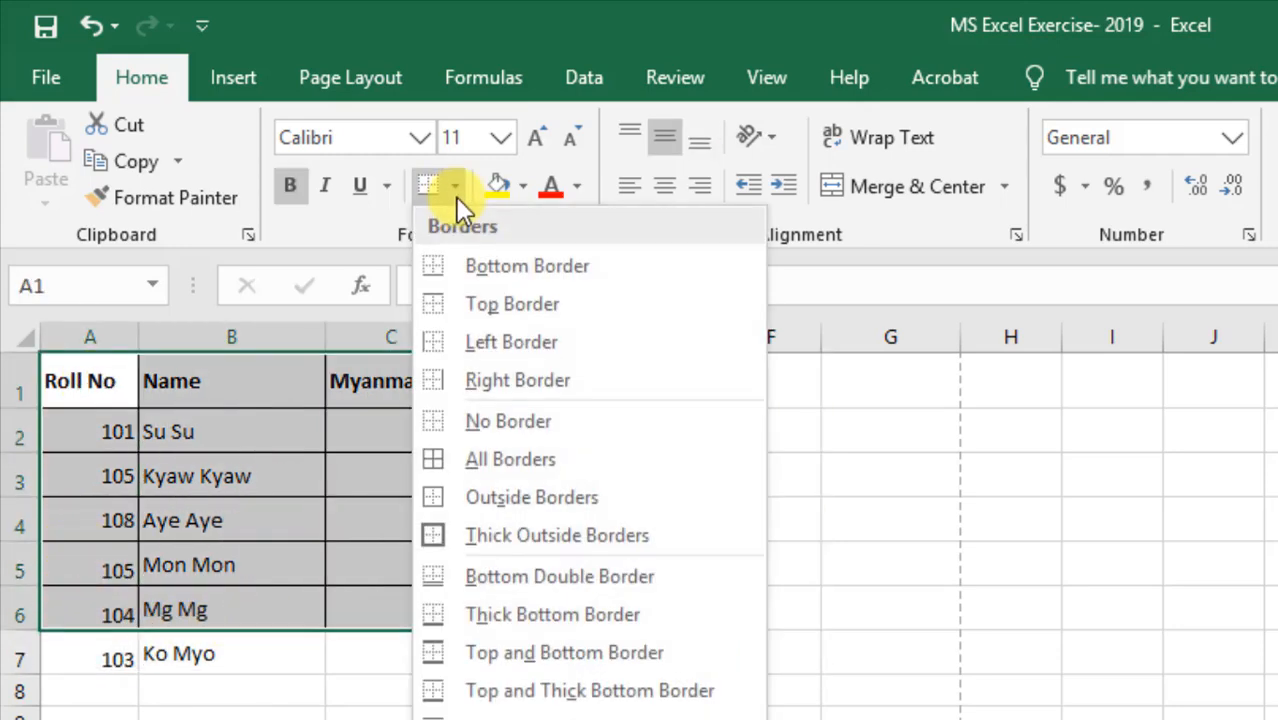
click(471, 423)
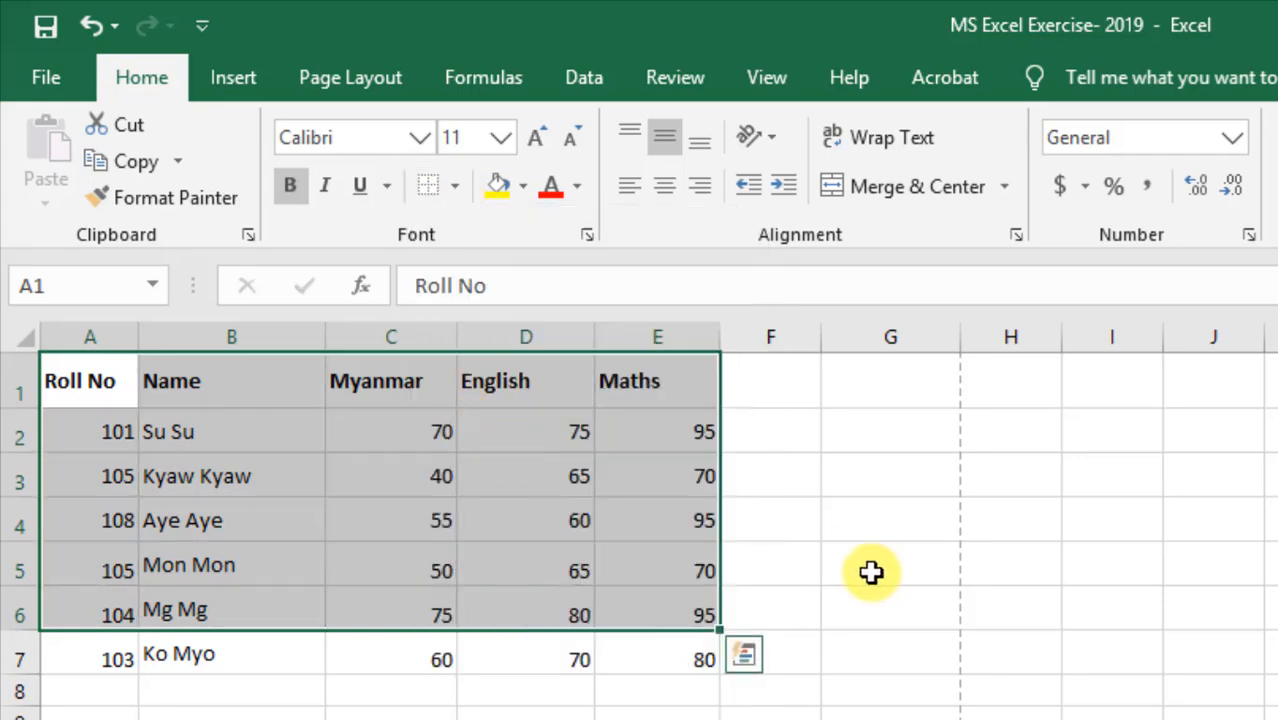
click(870, 568)
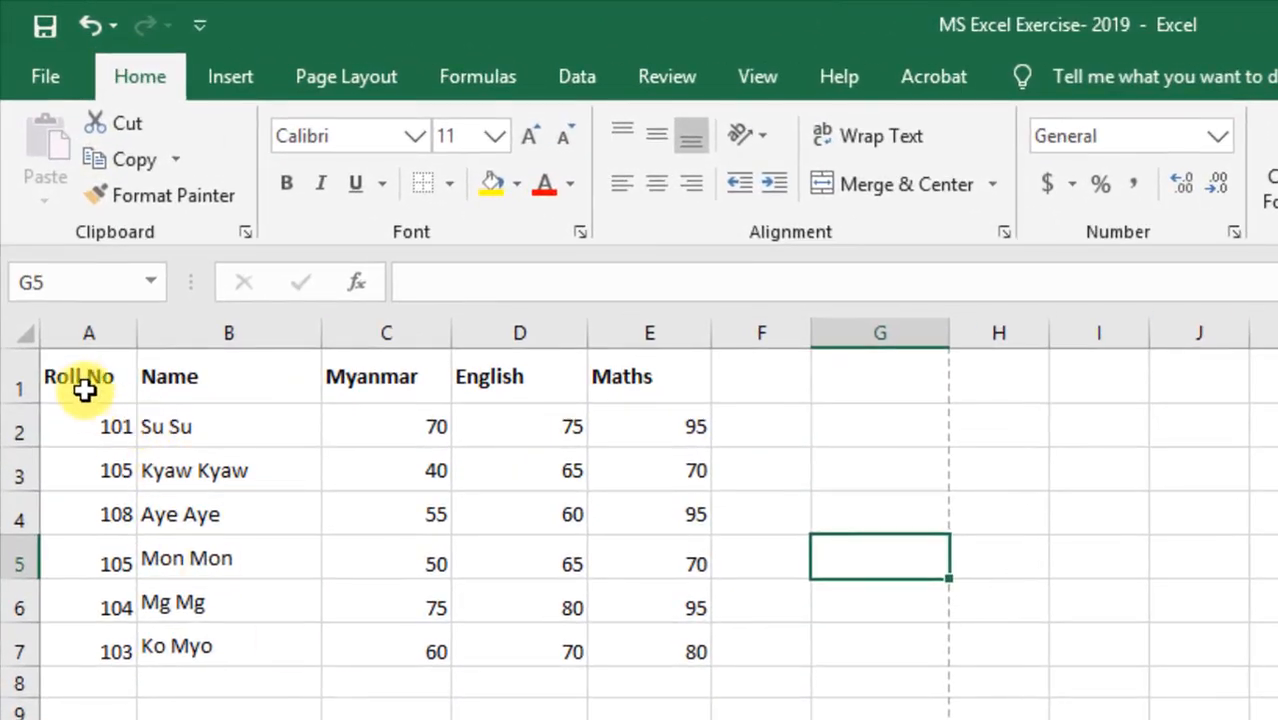
Step: Format A1:E7 with the thick dash-dot line style on both the outline and inside borders through Format Cells
drag(88, 381, 633, 633)
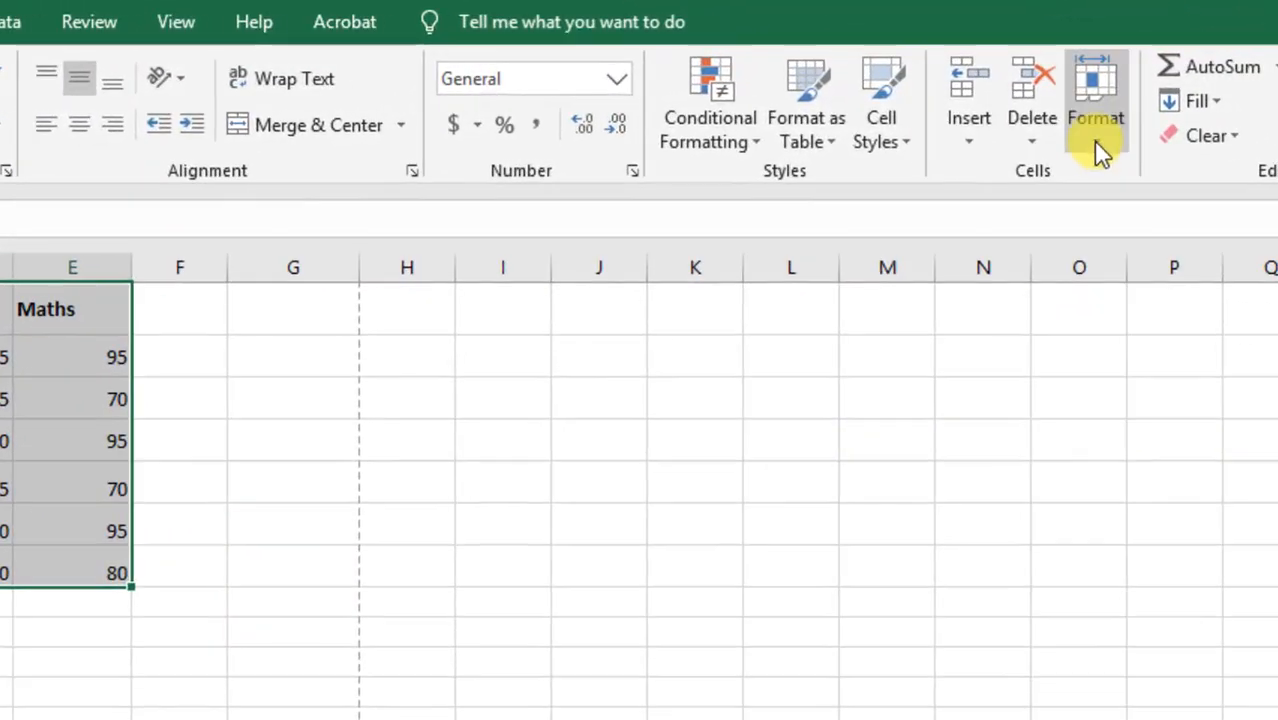
click(1030, 115)
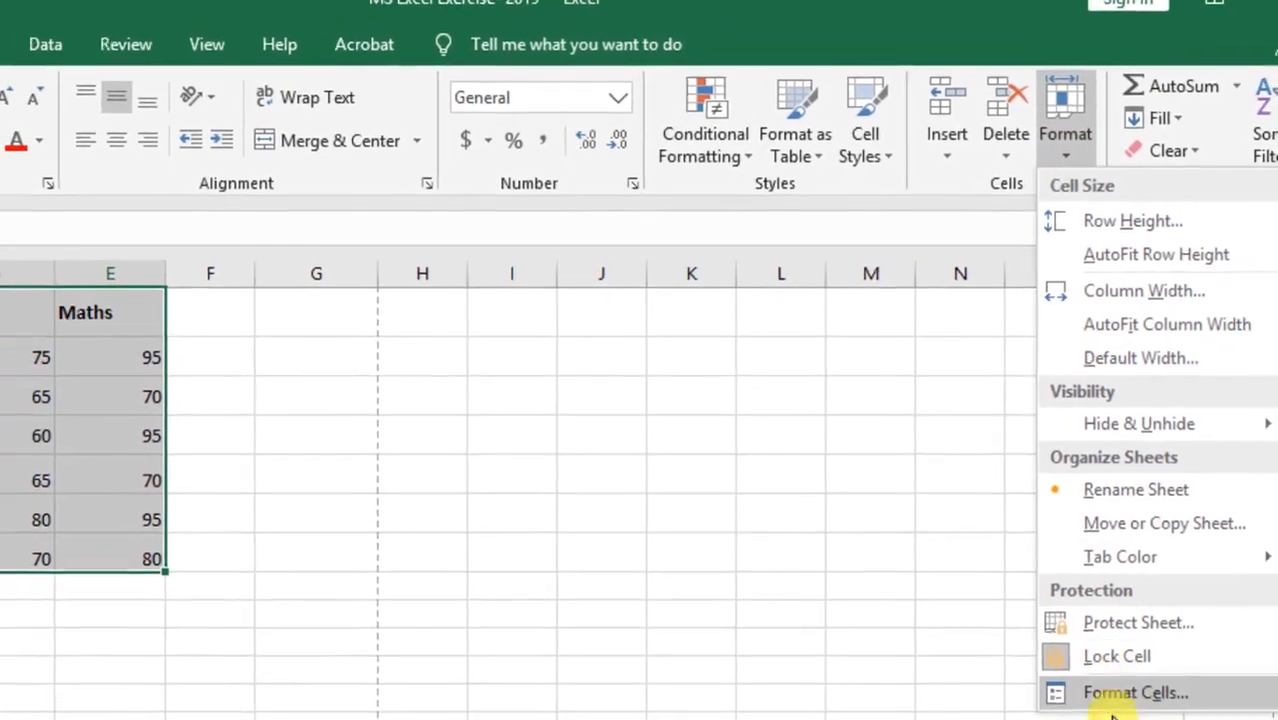
click(1110, 688)
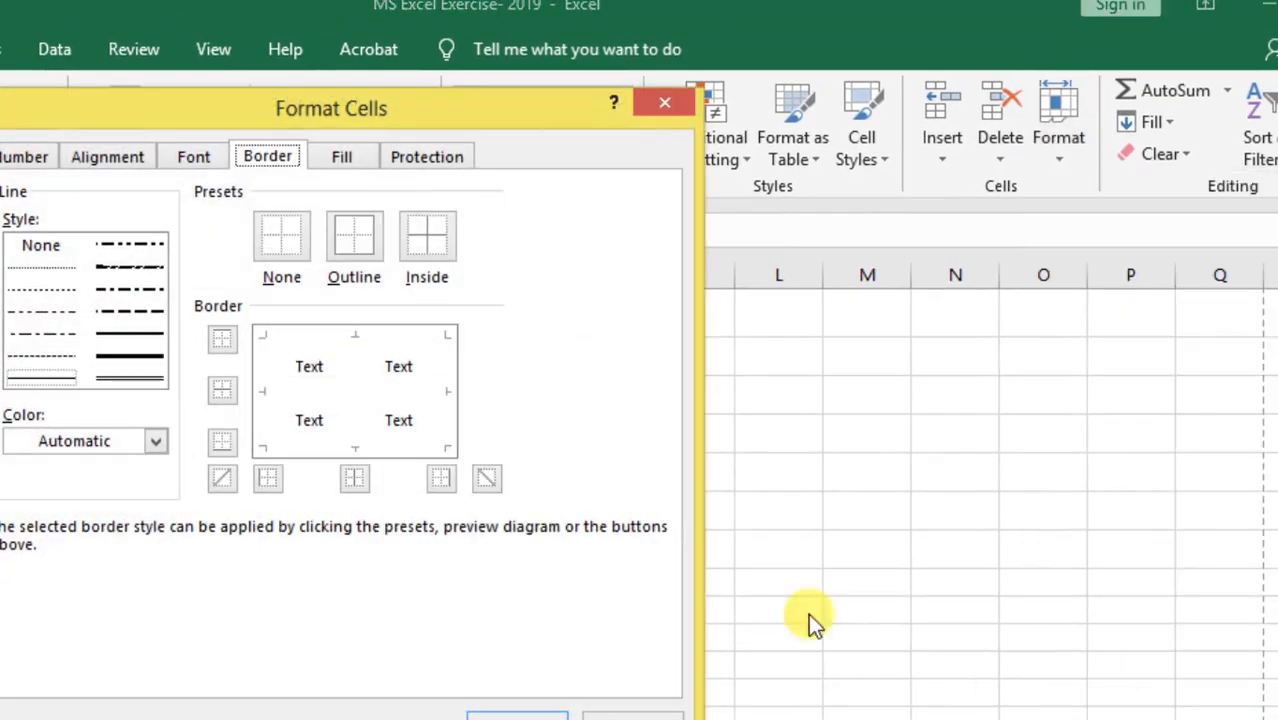
click(43, 163)
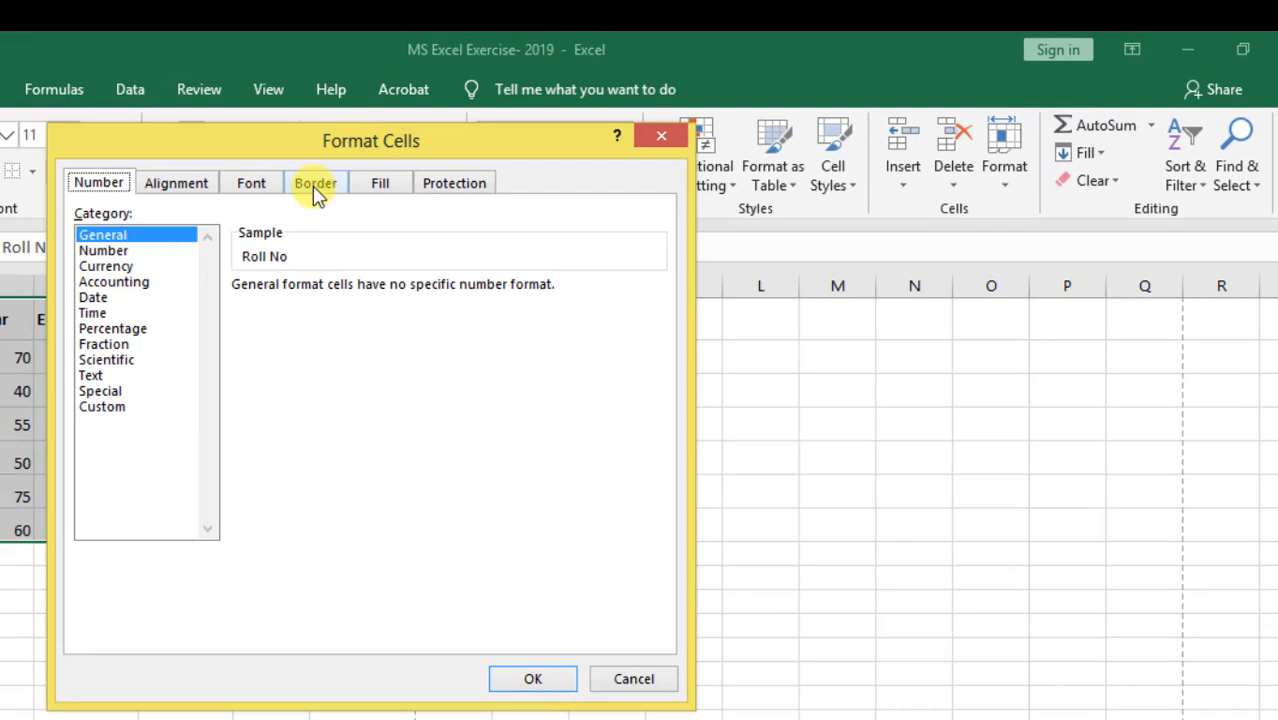
click(316, 190)
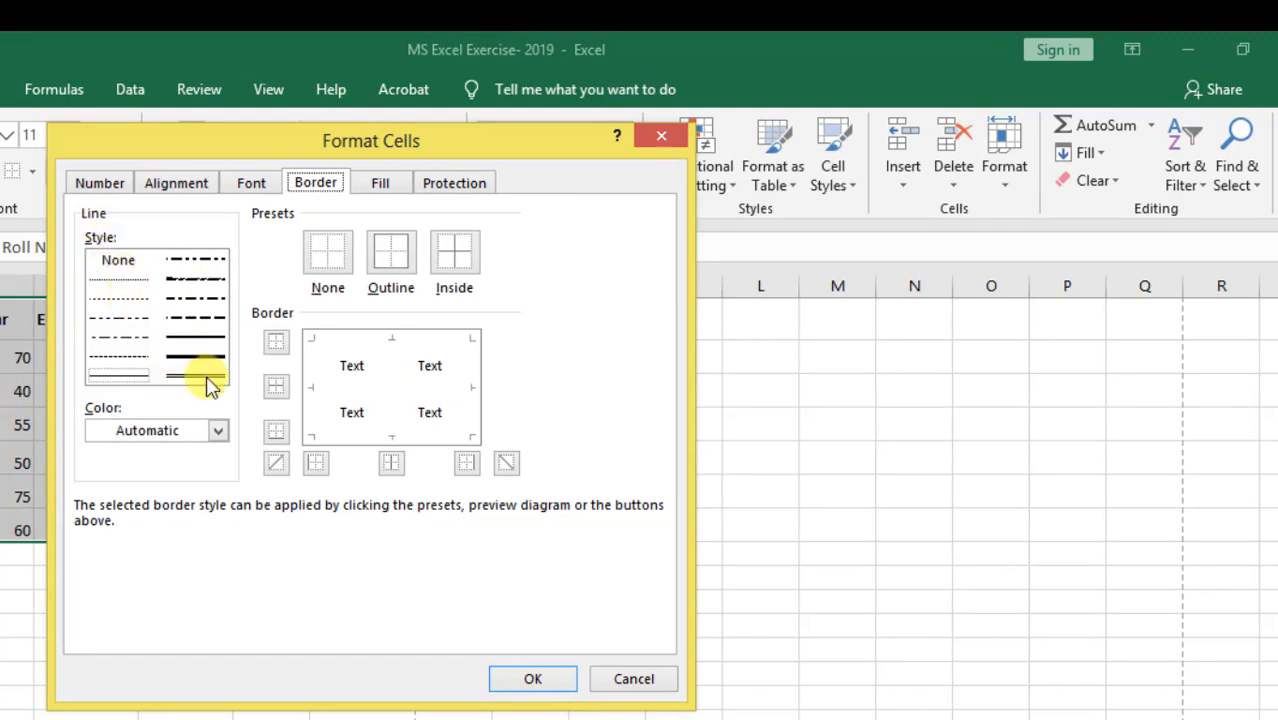
click(118, 319)
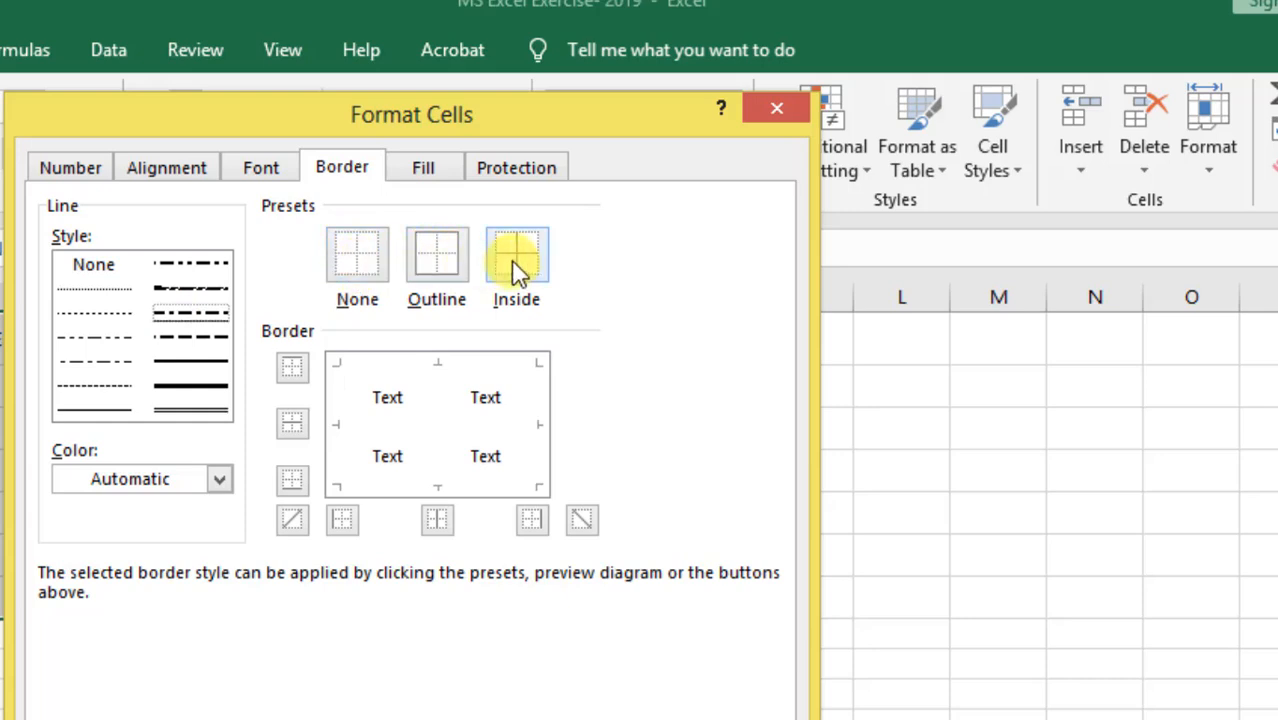
click(437, 262)
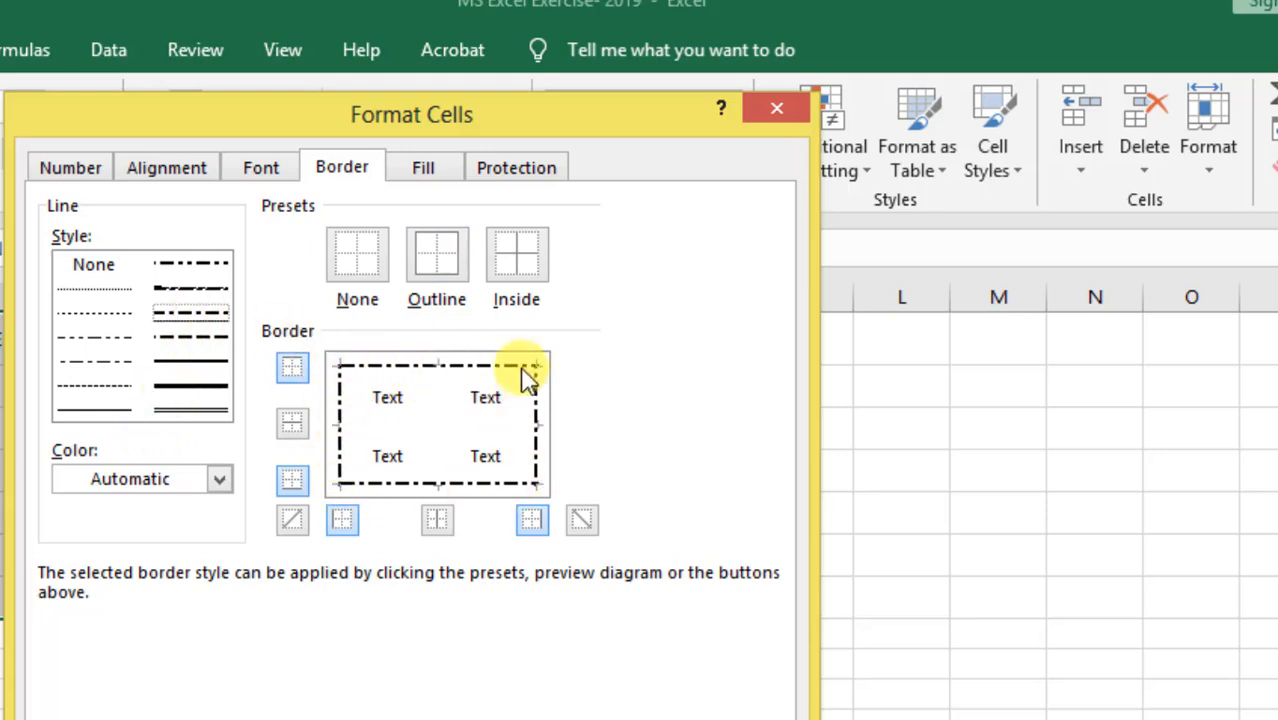
click(512, 268)
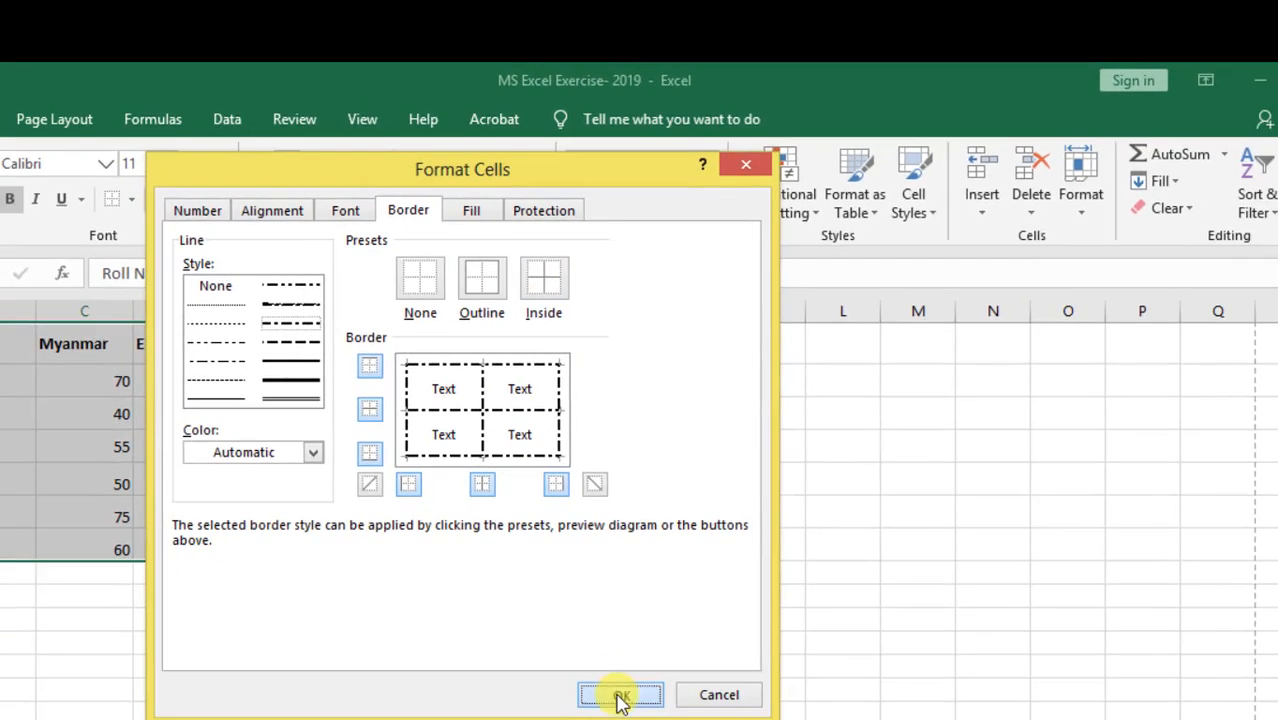
click(620, 696)
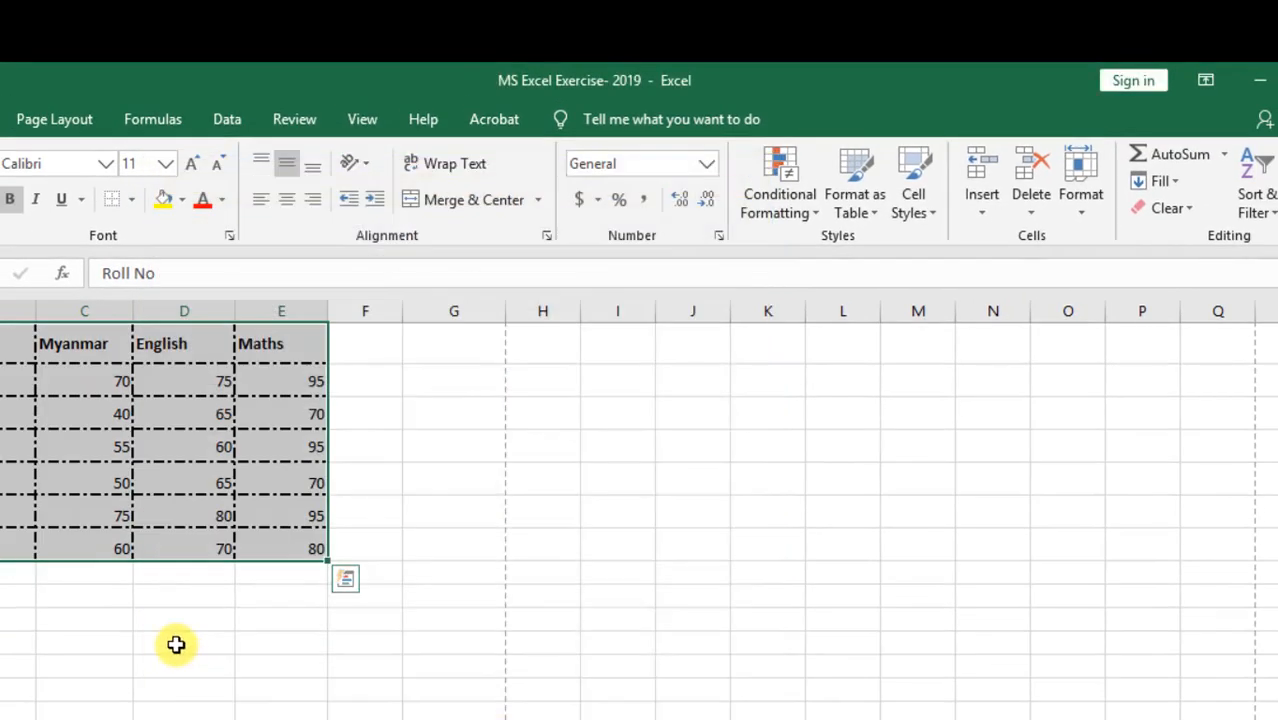
click(178, 643)
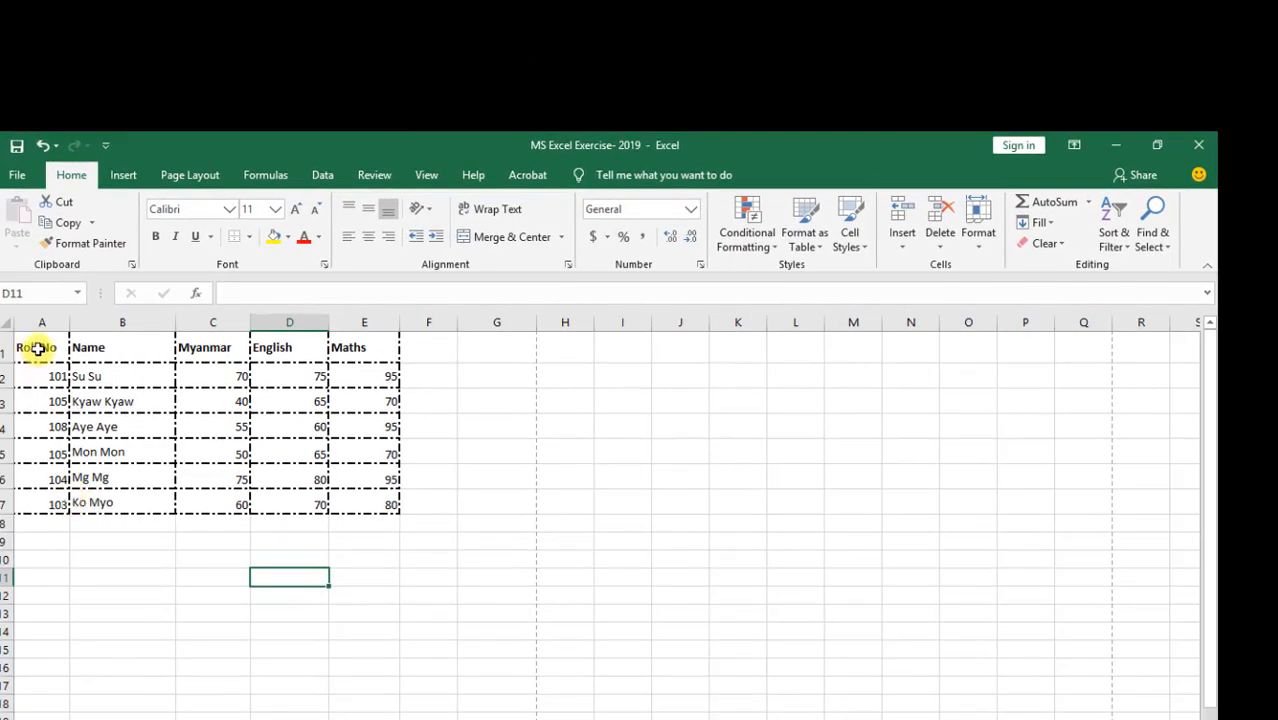
Step: Remove all borders from the marks table A1:E7 with the None preset in Format Cells
drag(37, 348, 375, 504)
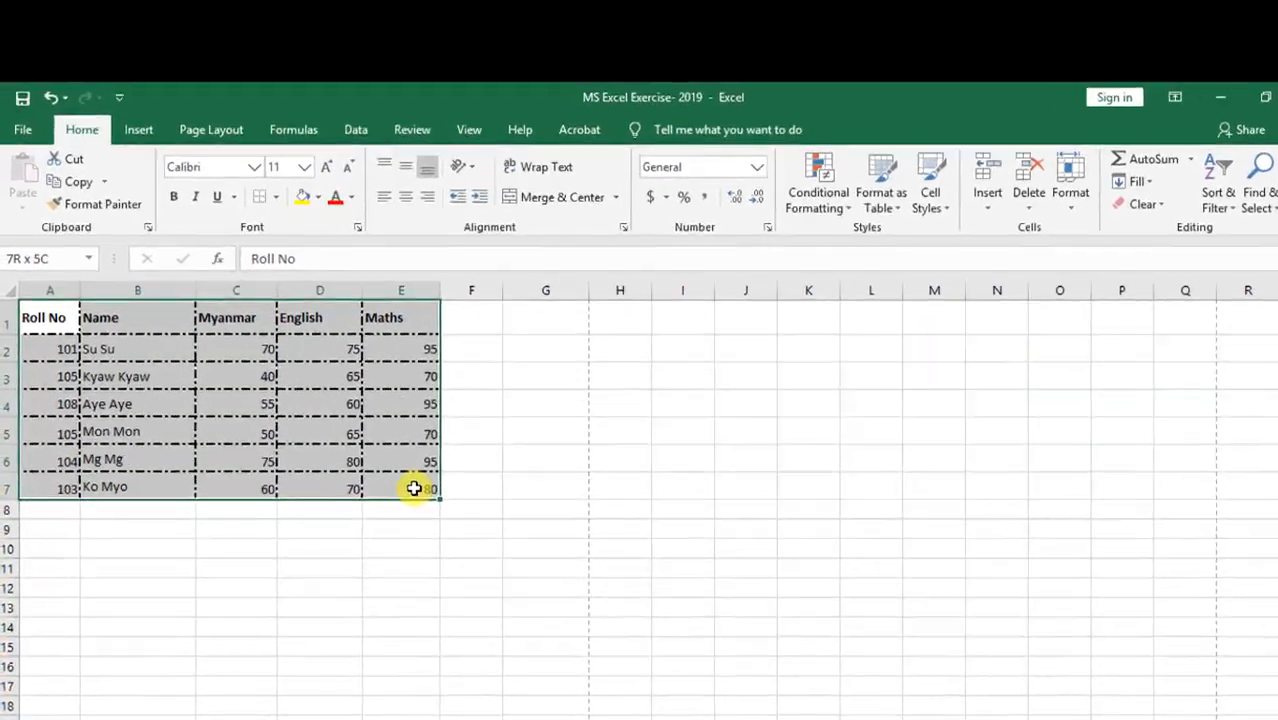
click(1070, 185)
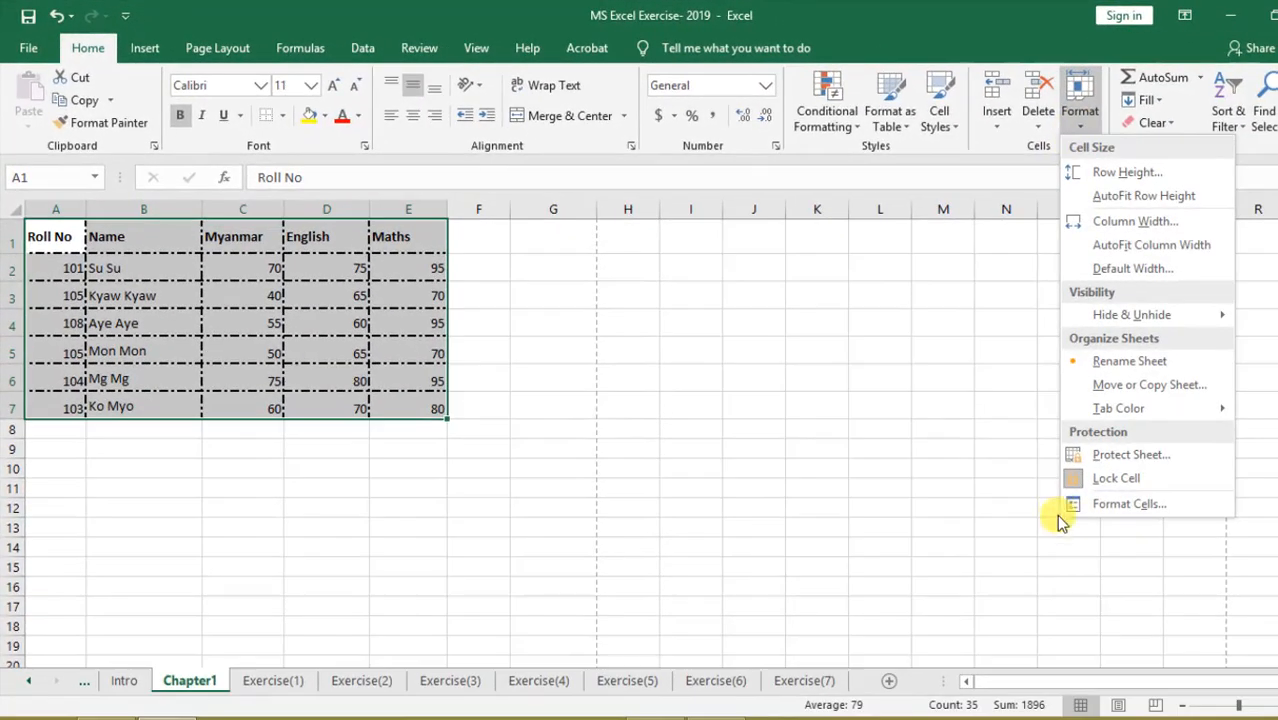
click(1080, 503)
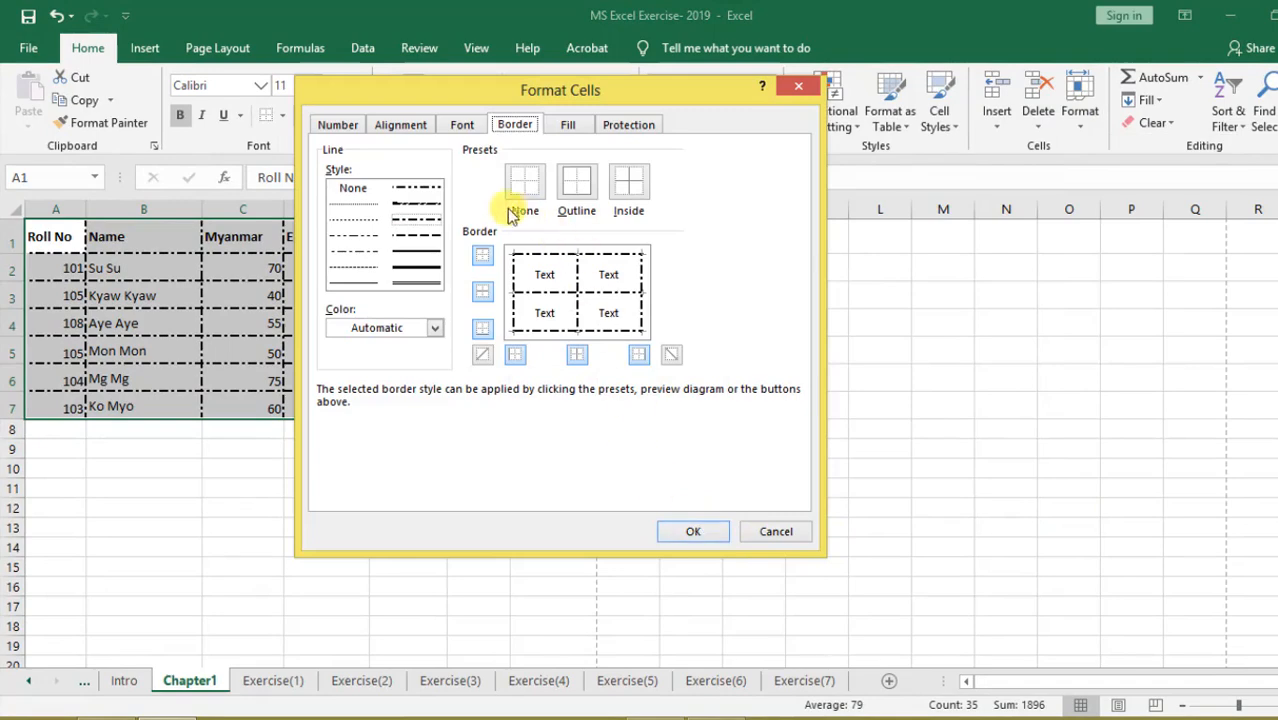
click(525, 188)
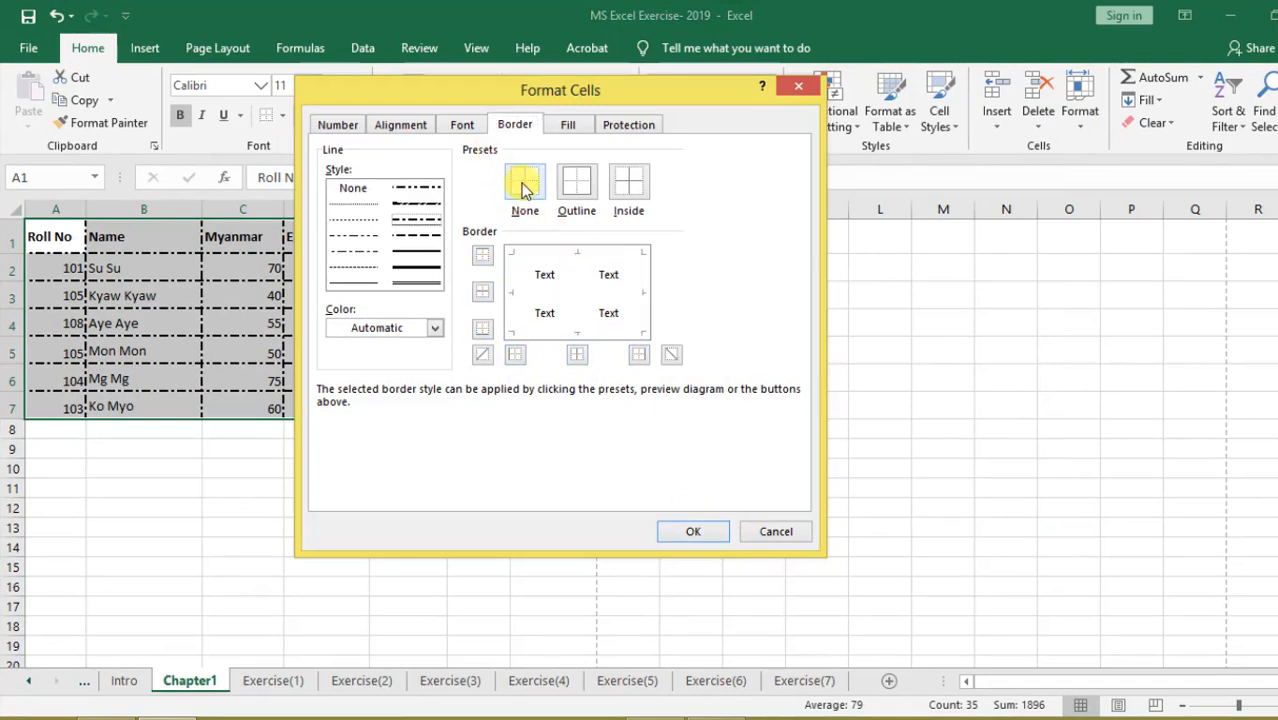
click(698, 533)
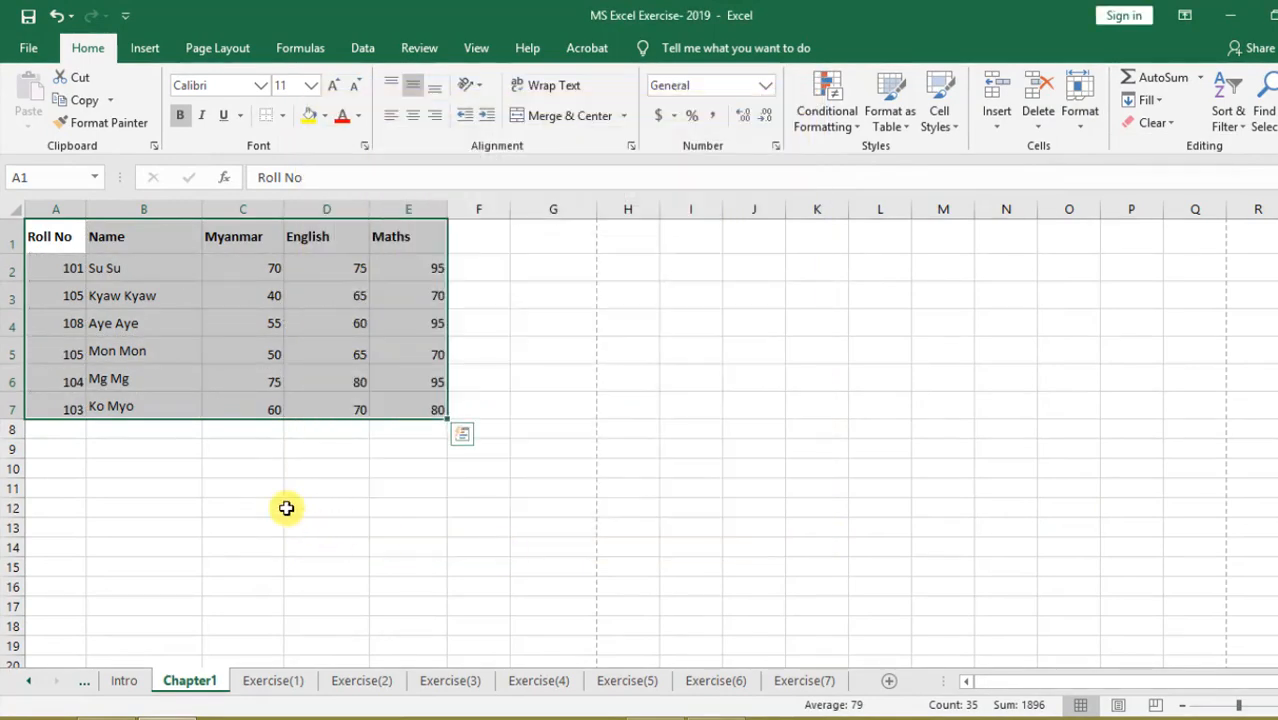
click(287, 508)
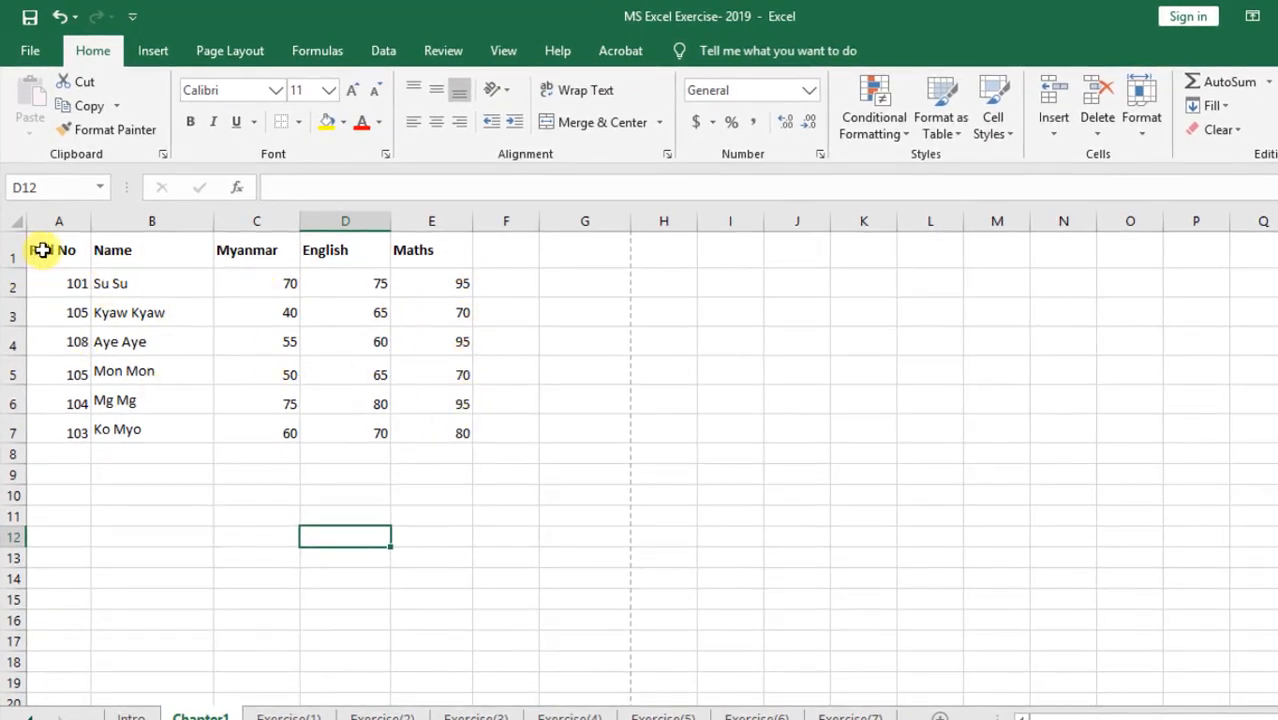
Step: Set a double-line outline border for A1:E7 in Format Cells
drag(42, 251, 428, 427)
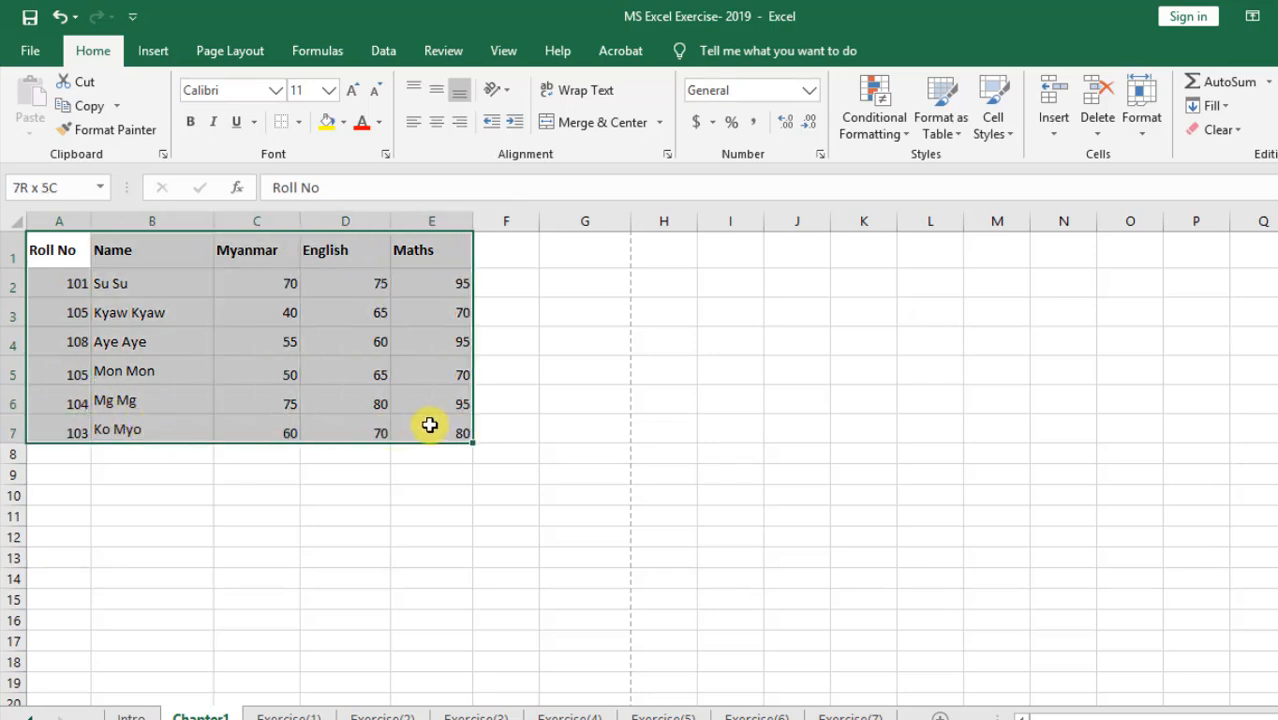
click(1140, 112)
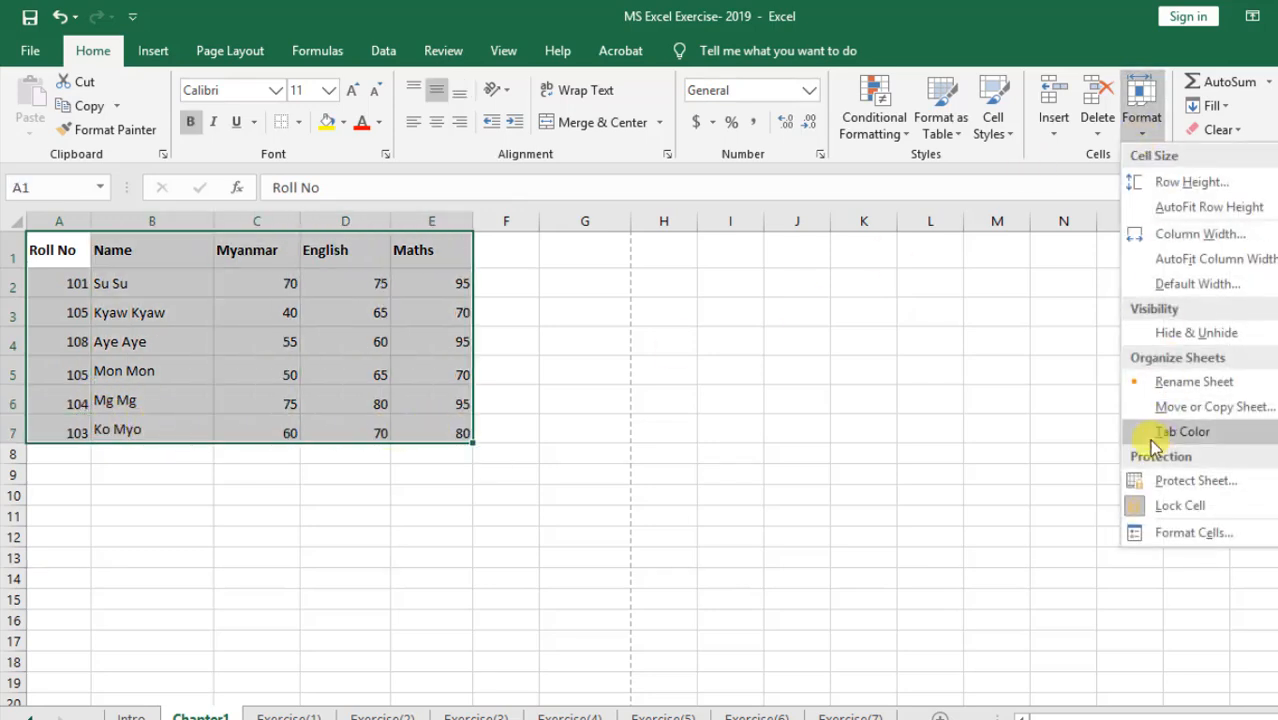
click(1142, 530)
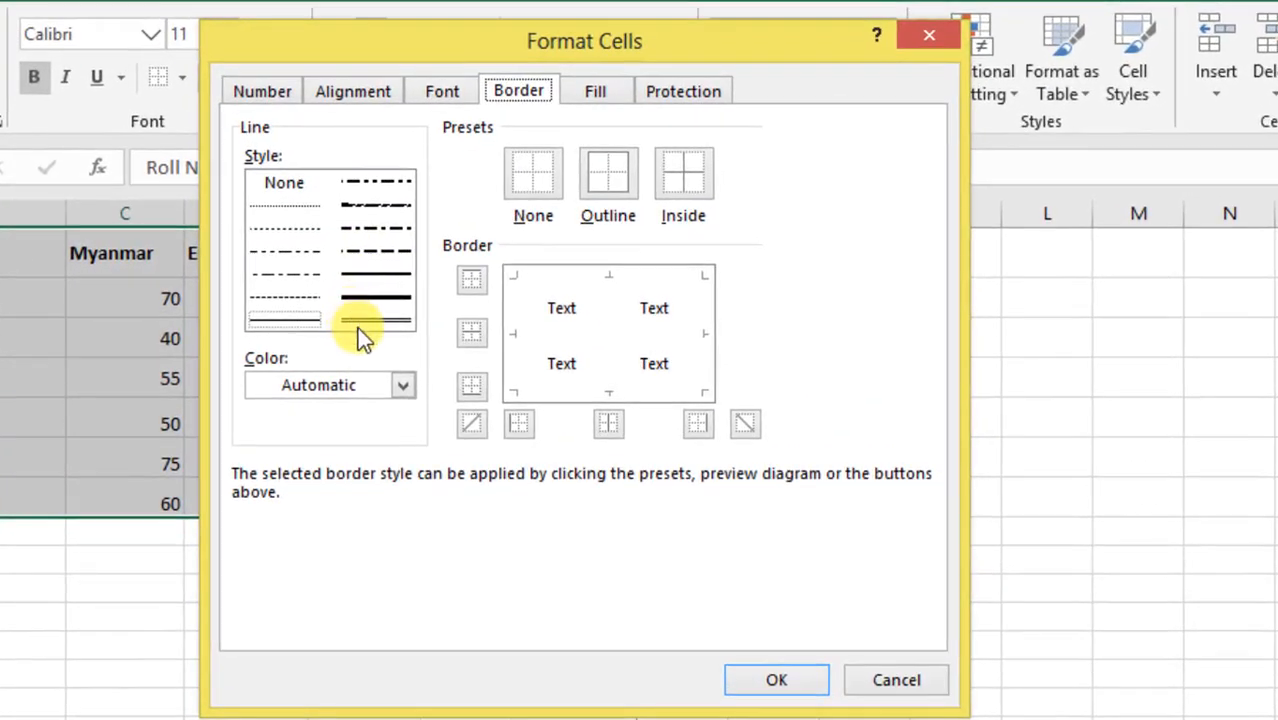
click(357, 327)
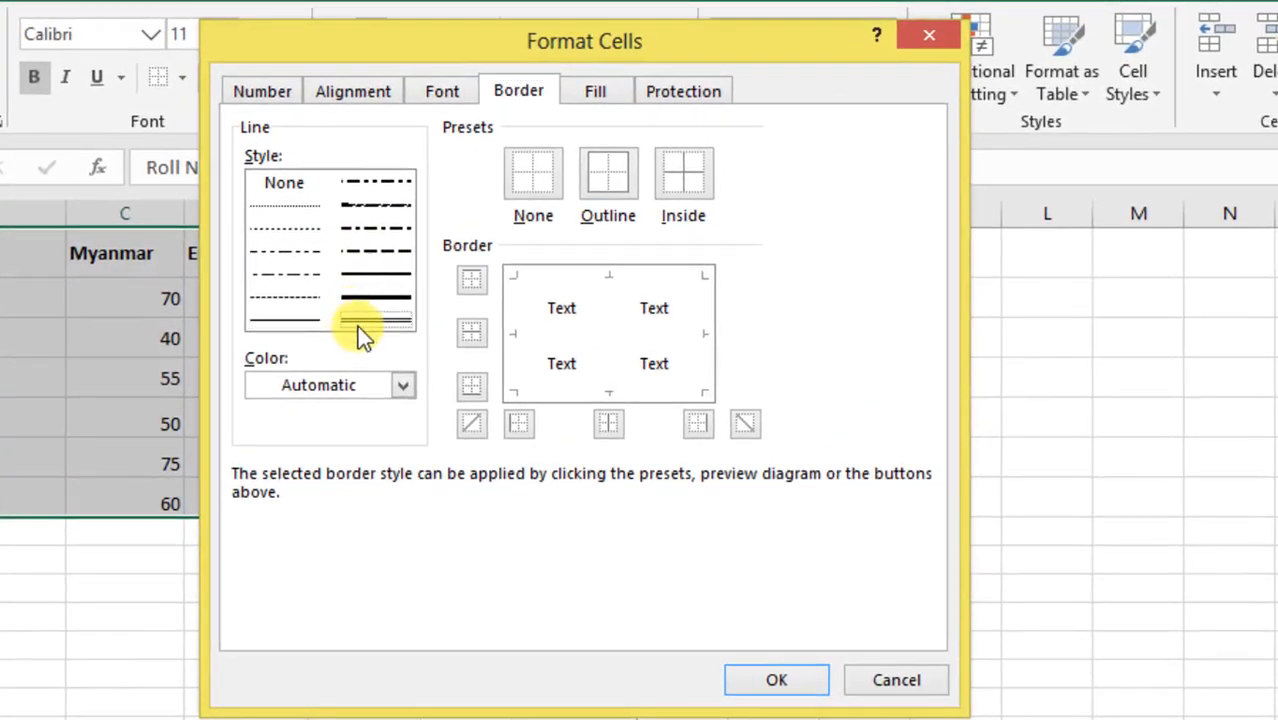
click(612, 173)
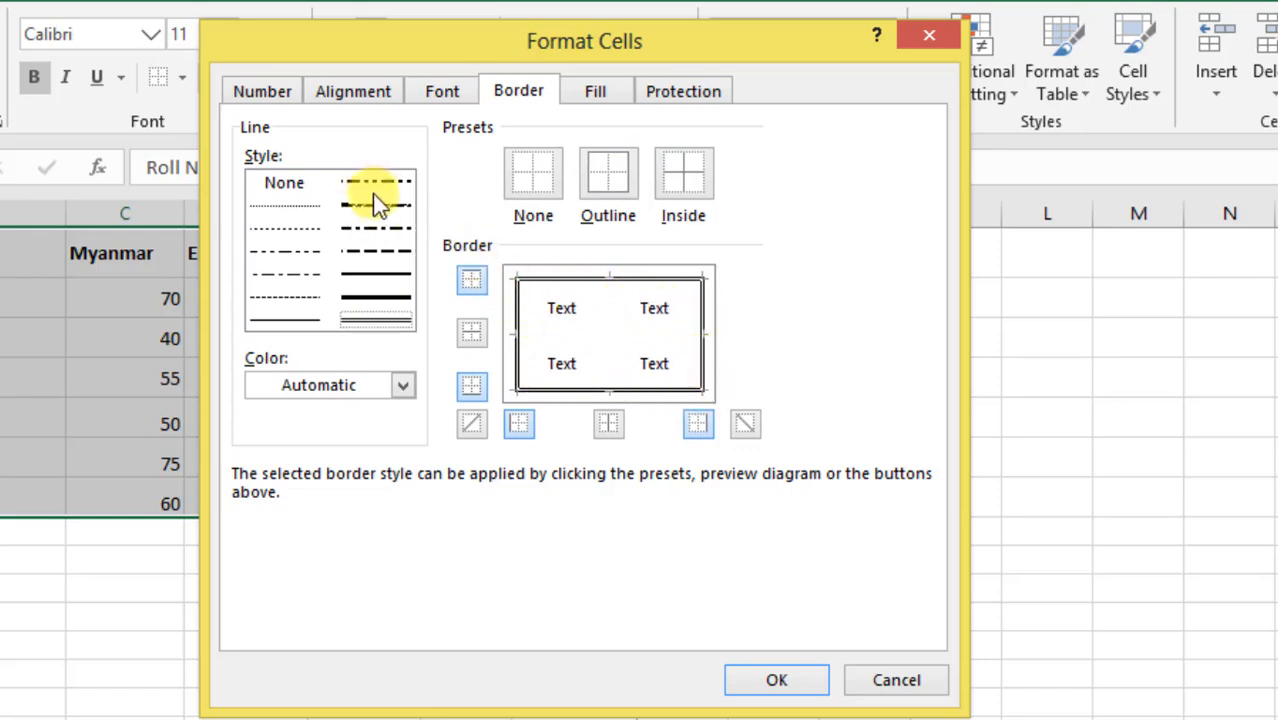
Step: Add thick dash-dot inside borders and clear the inner vertical and horizontal lines individually
click(375, 232)
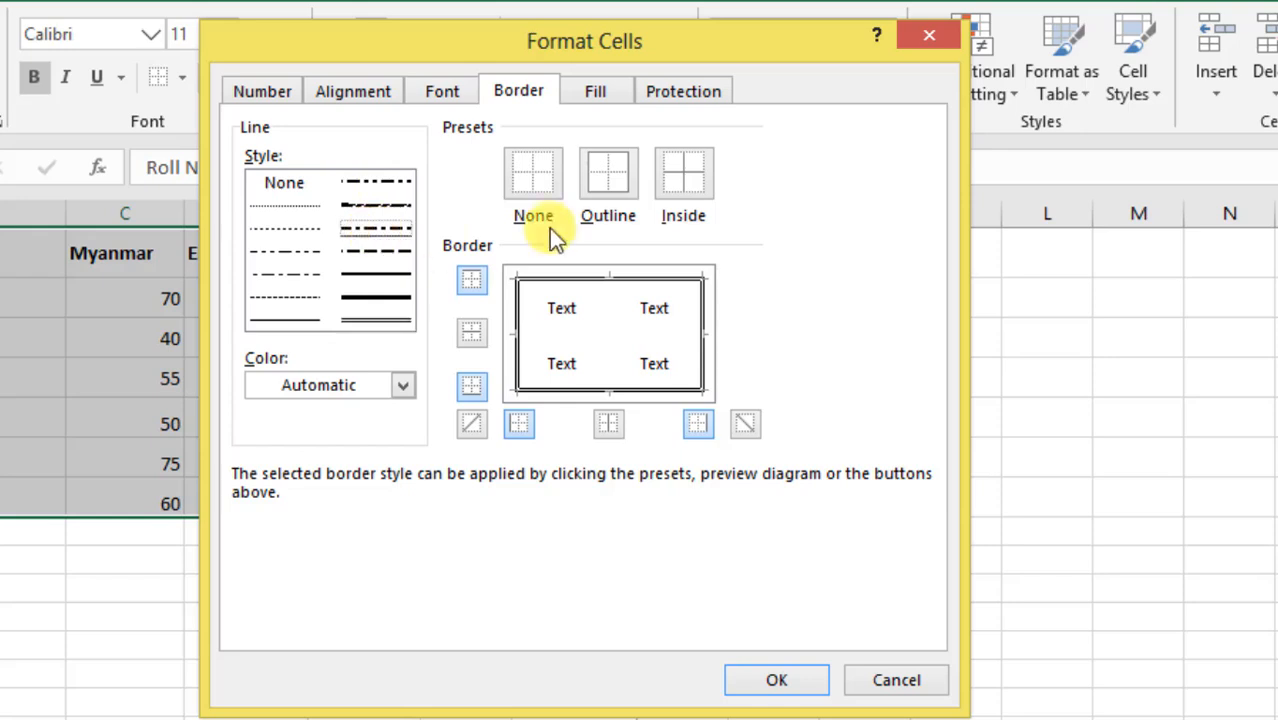
click(686, 178)
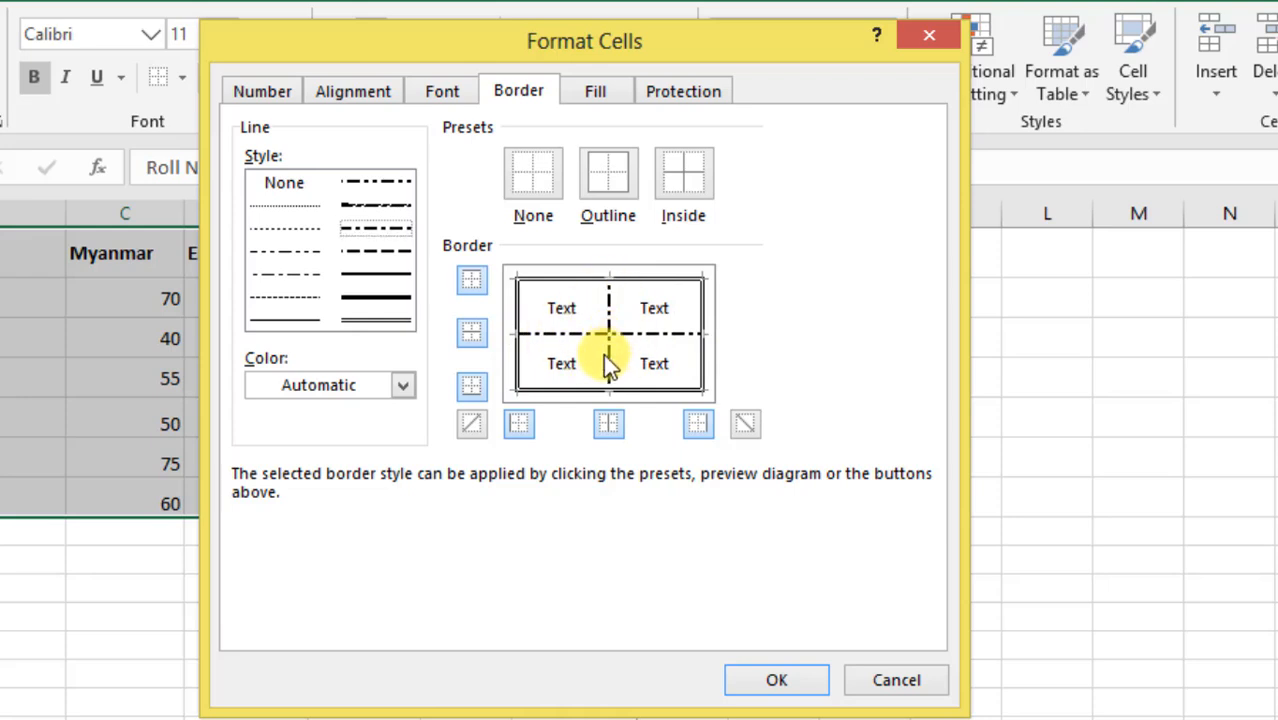
click(606, 427)
click(472, 335)
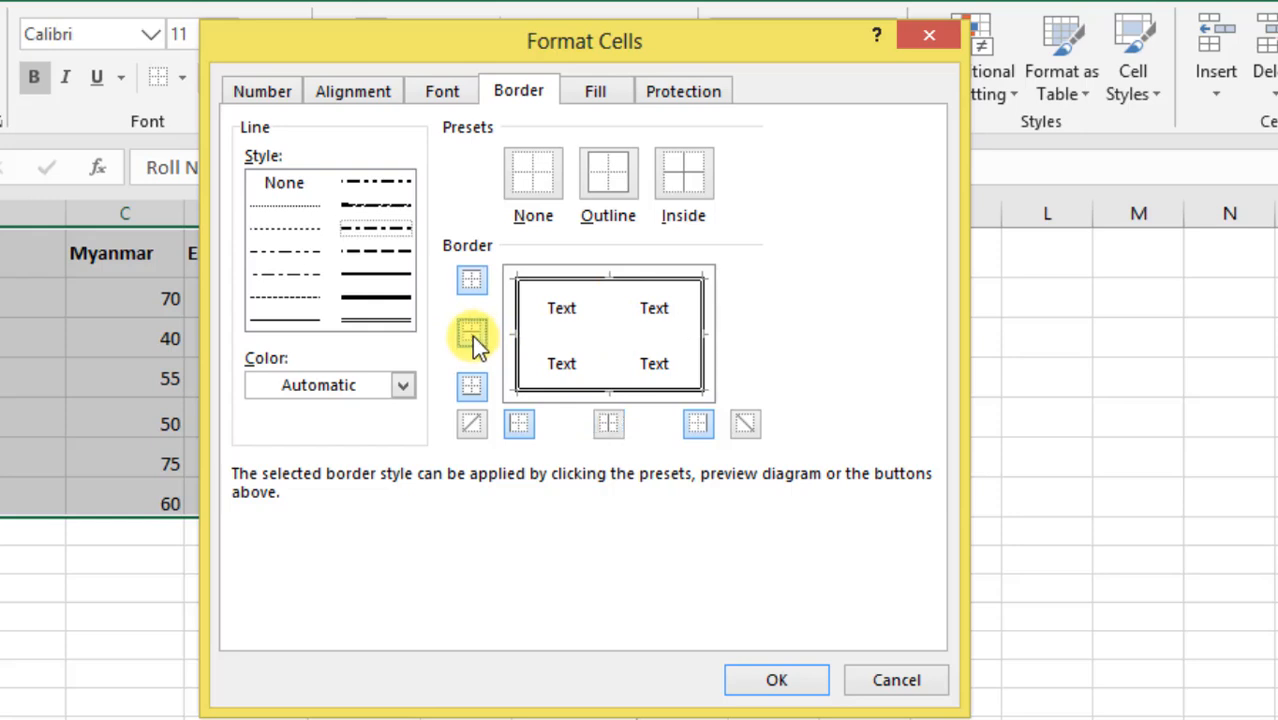
Step: Set the inside borders to the fine dashed style, third in the first line style column, and apply the formatting to A1:E7
click(295, 229)
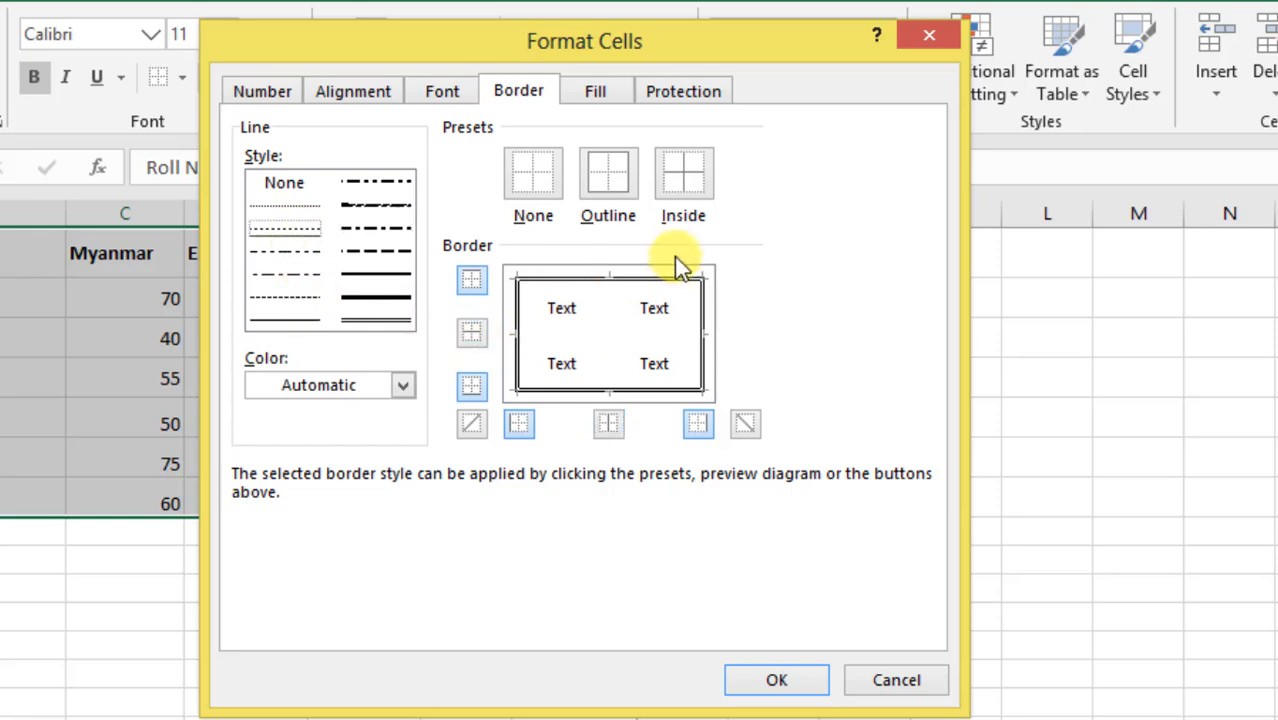
click(697, 198)
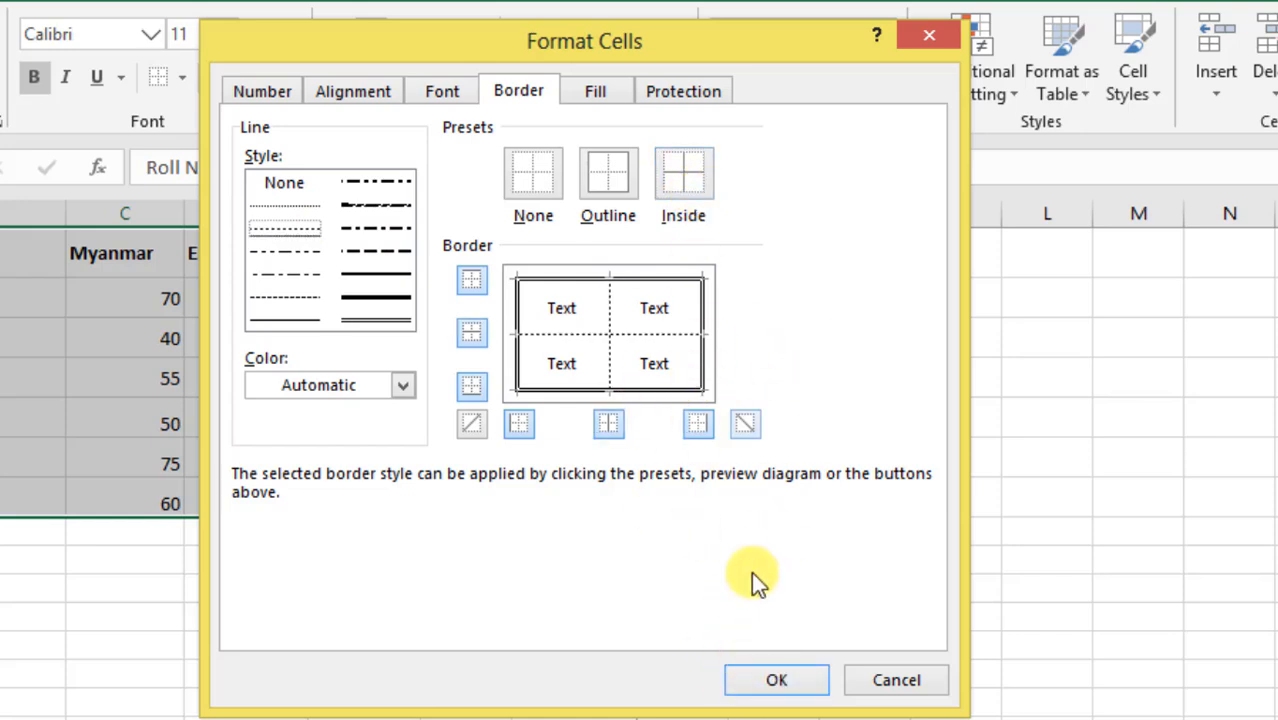
click(727, 679)
click(263, 617)
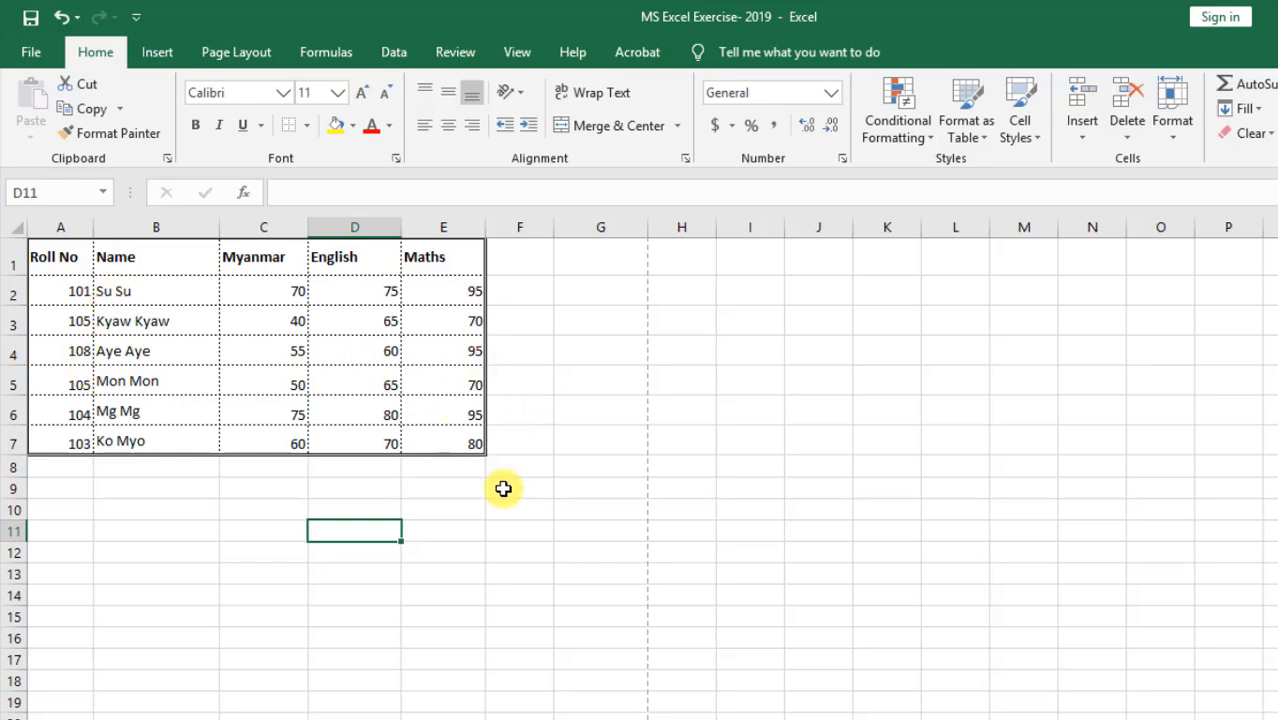
Step: Clear the double outline and dashed inside borders from A1:E7 with the None preset in Format Cells
drag(66, 256, 452, 440)
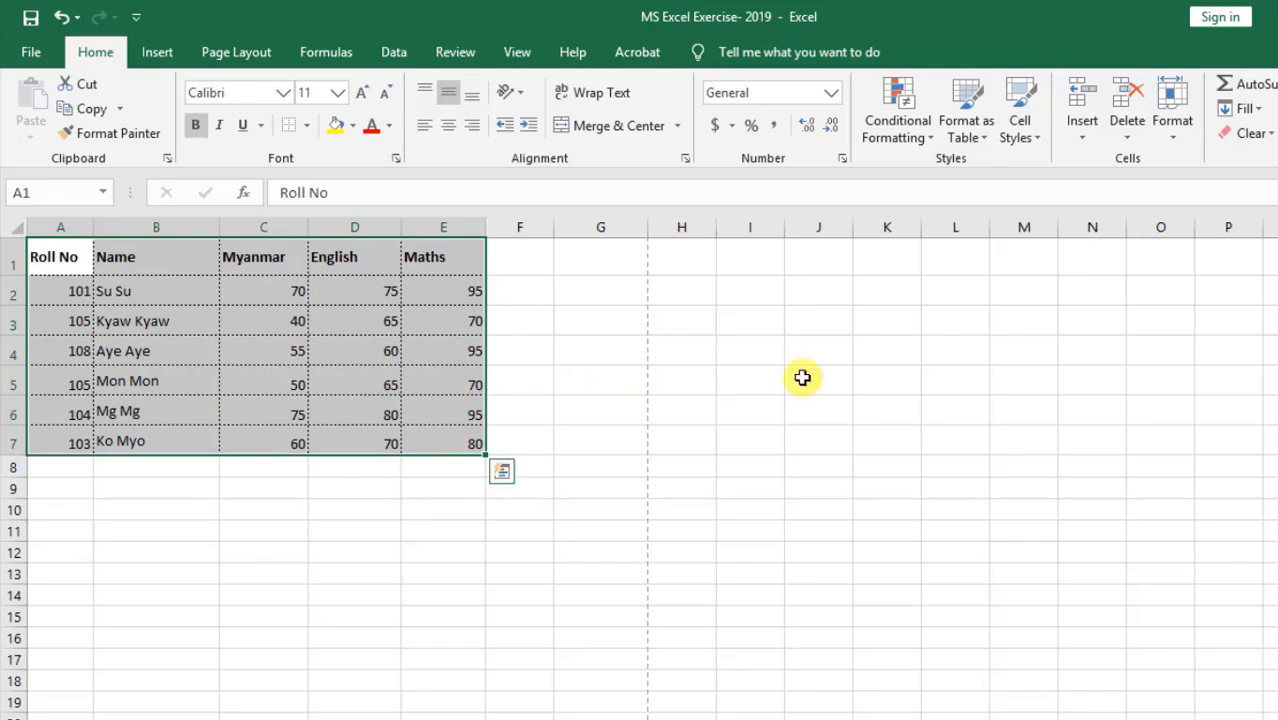
click(1172, 140)
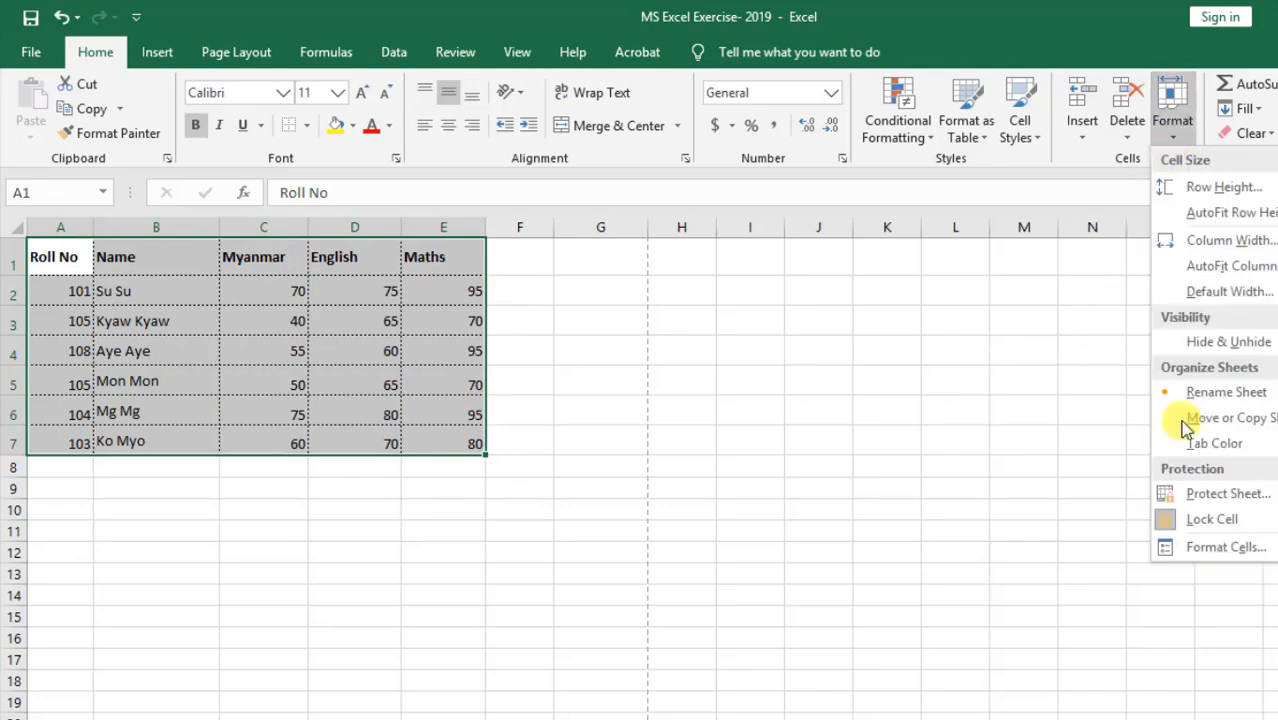
click(1181, 550)
click(566, 192)
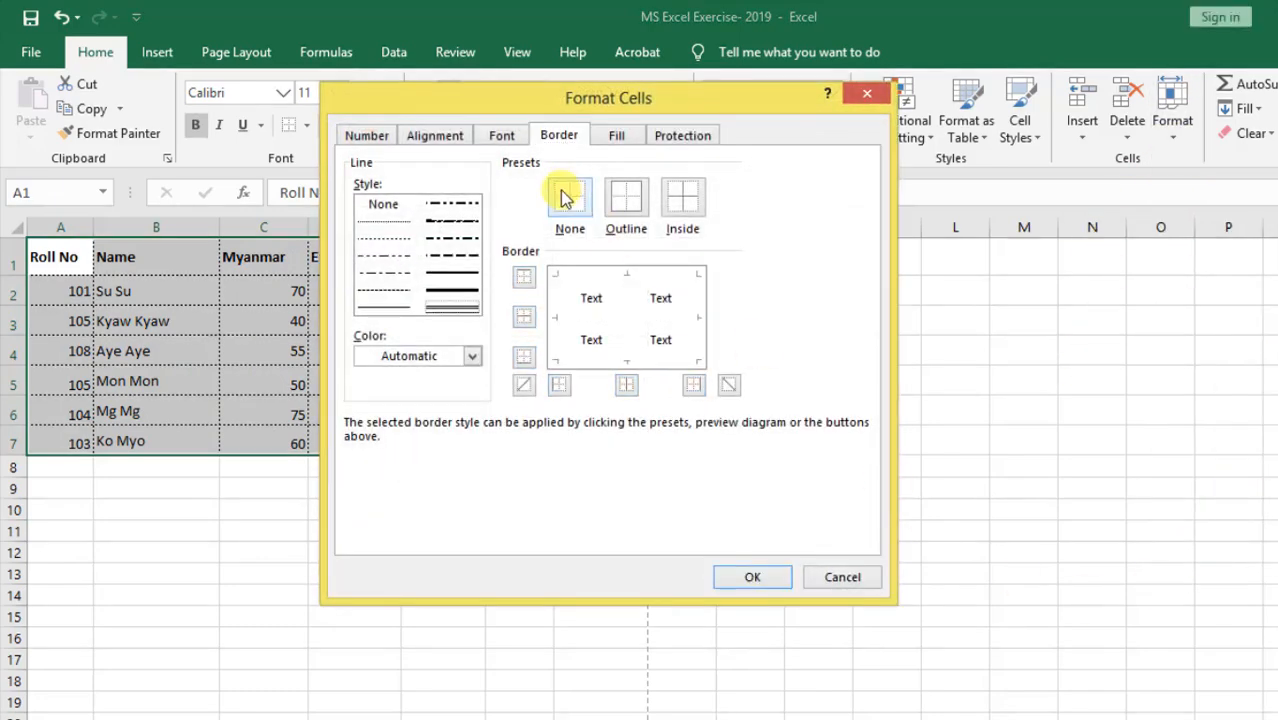
click(755, 577)
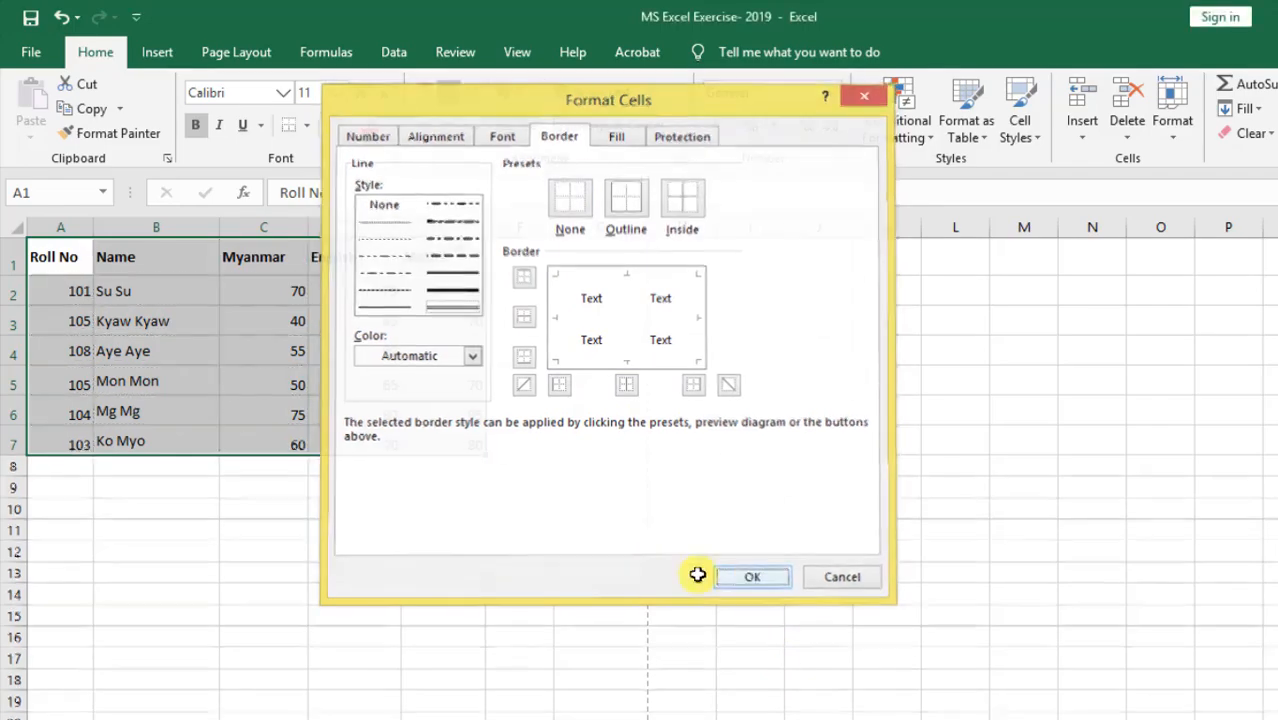
click(406, 550)
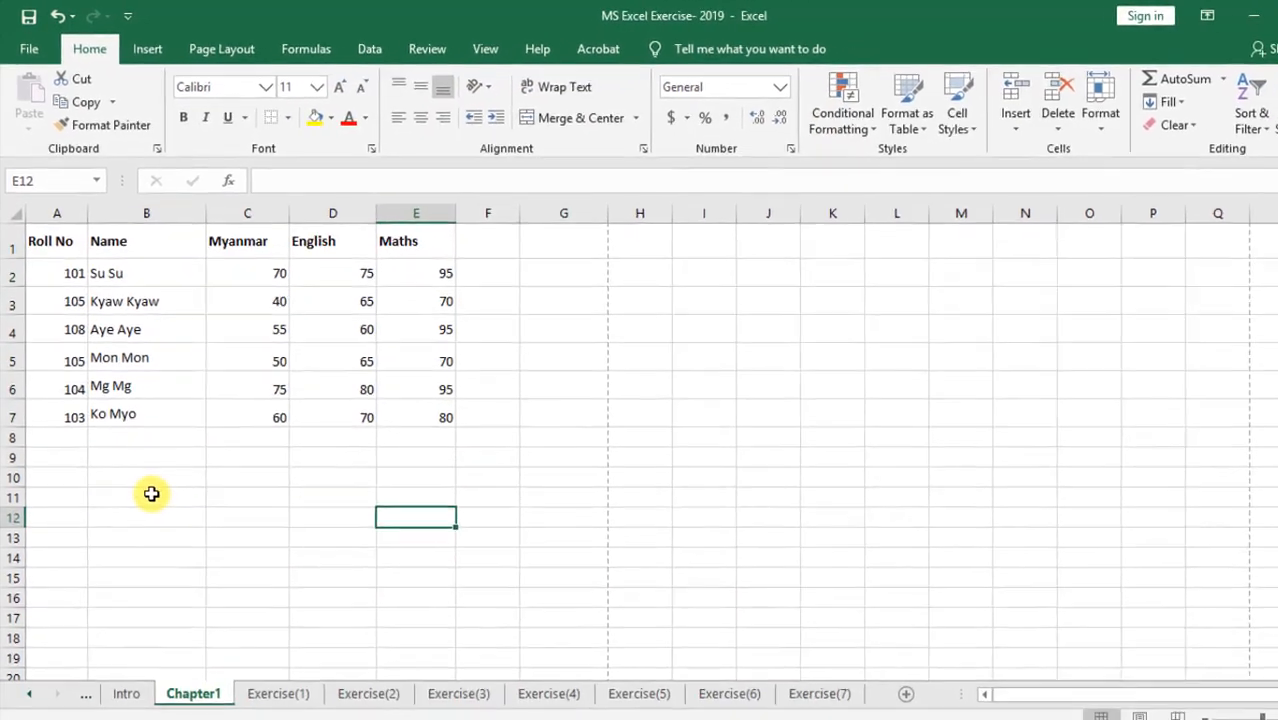